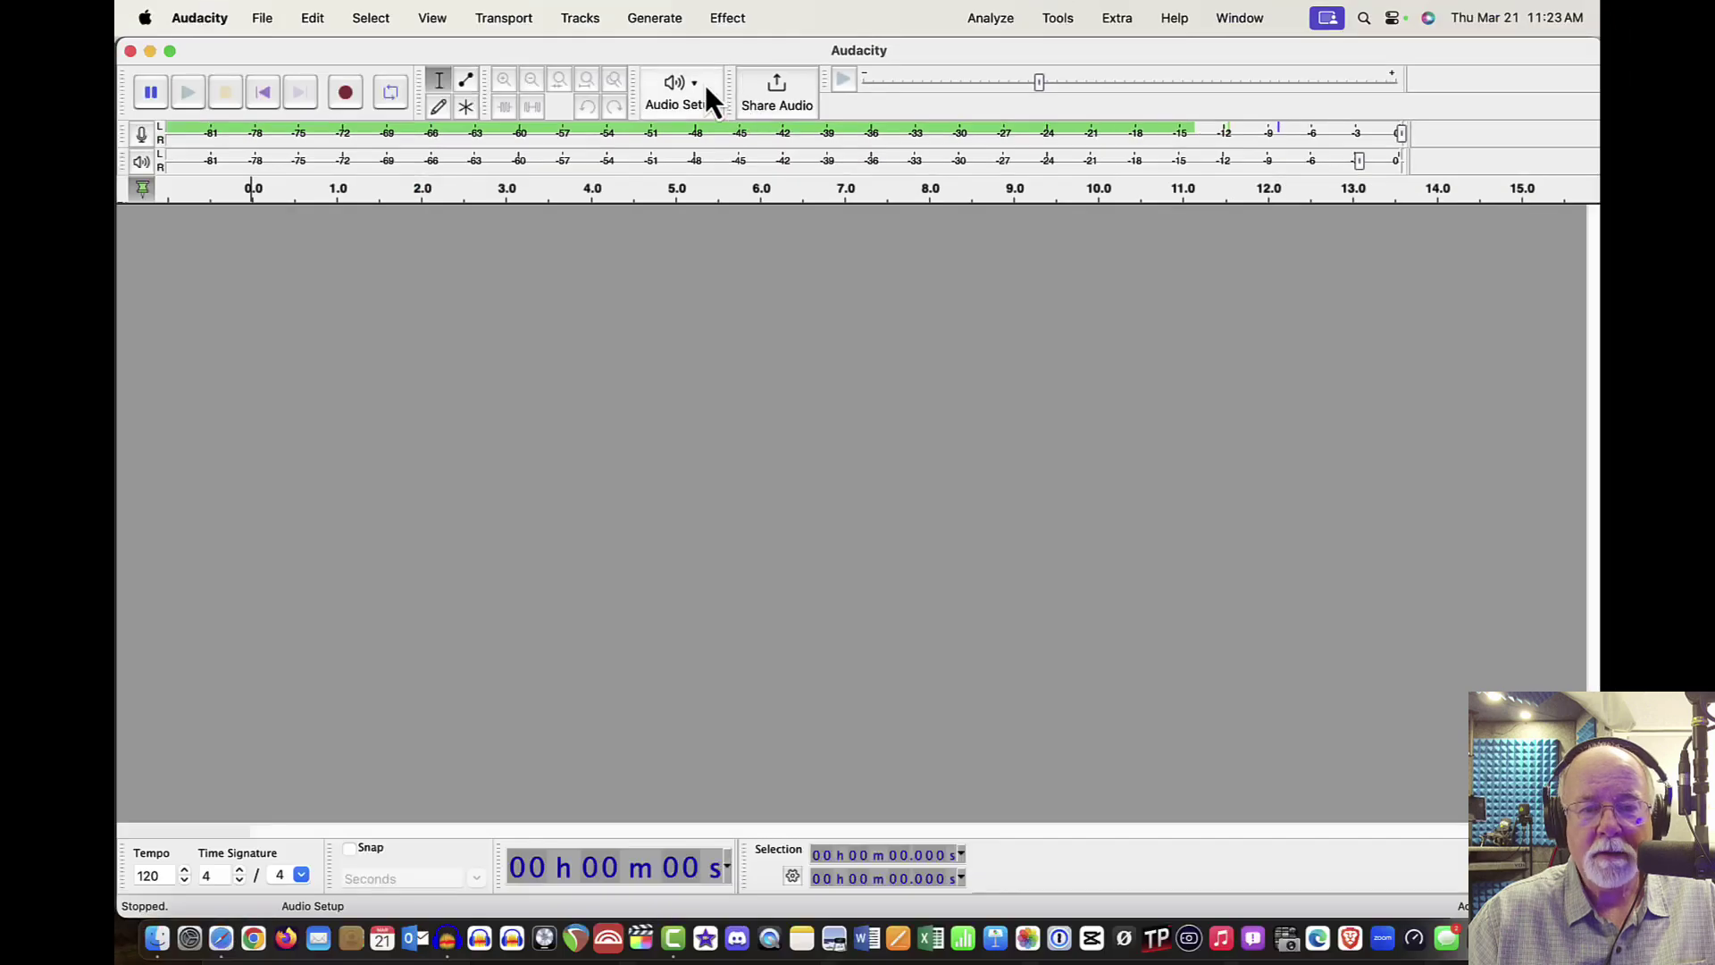
Review the recording and playback device choices in the audio setup and Audio Settings, leaving the settings unchanged
{"action": "left_click", "coordinate": [699, 83]}
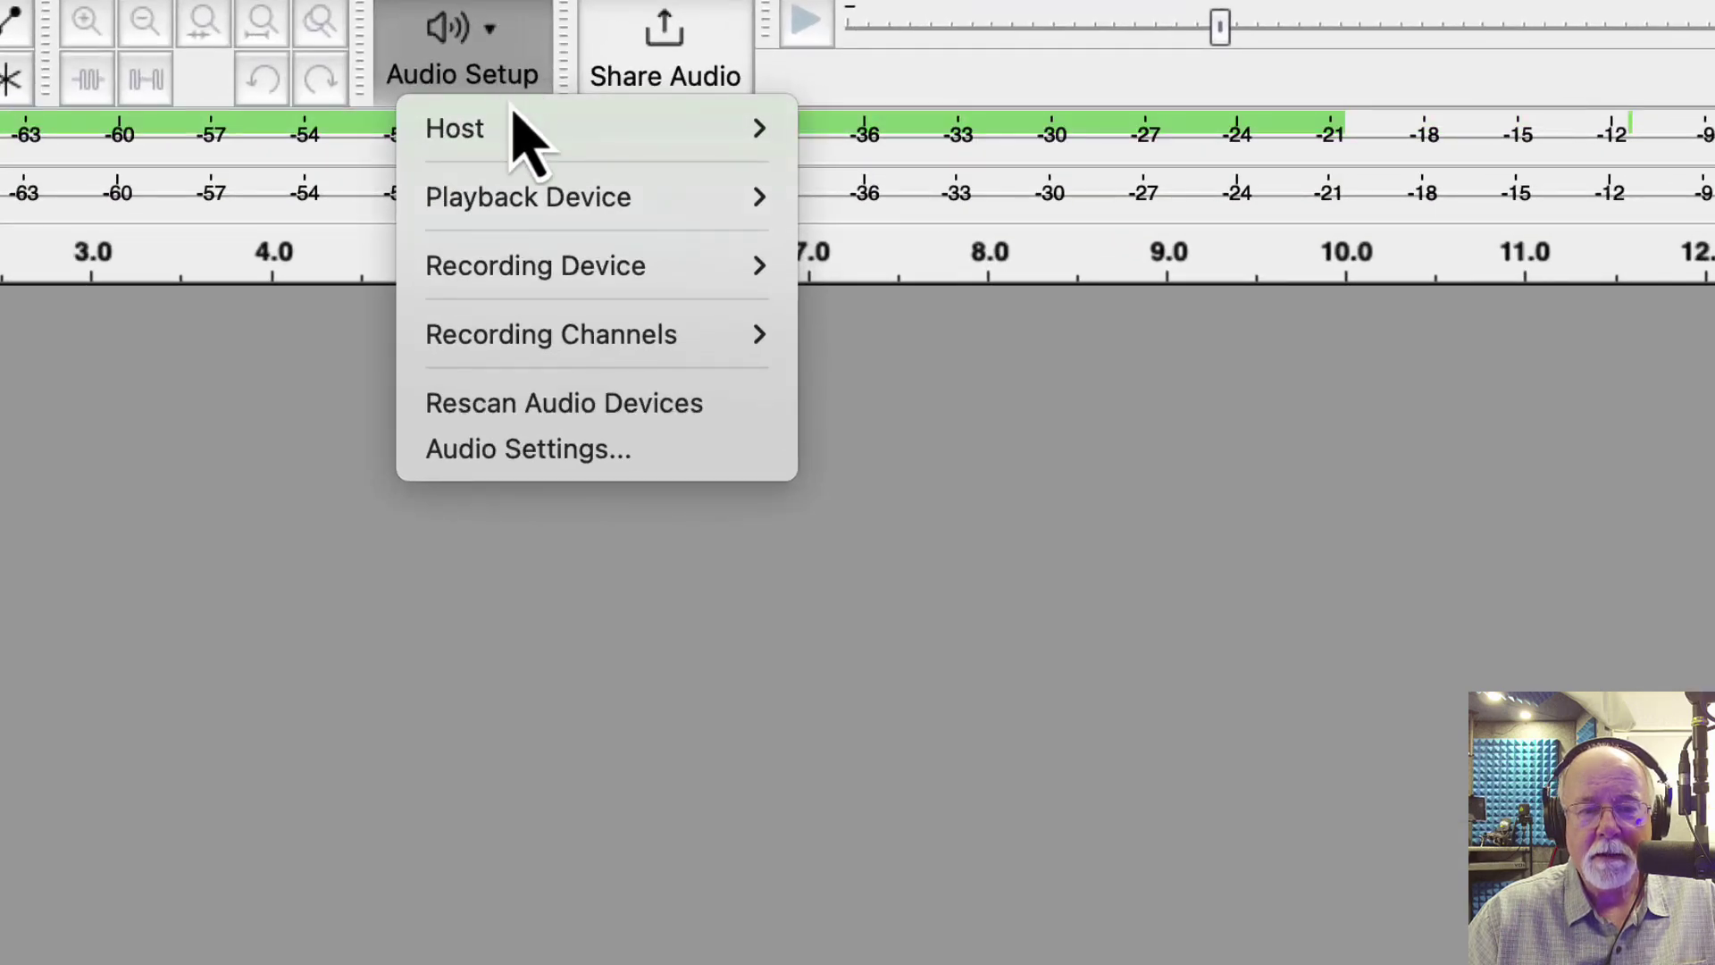
{"action": "mouse_move", "coordinate": [722, 202]}
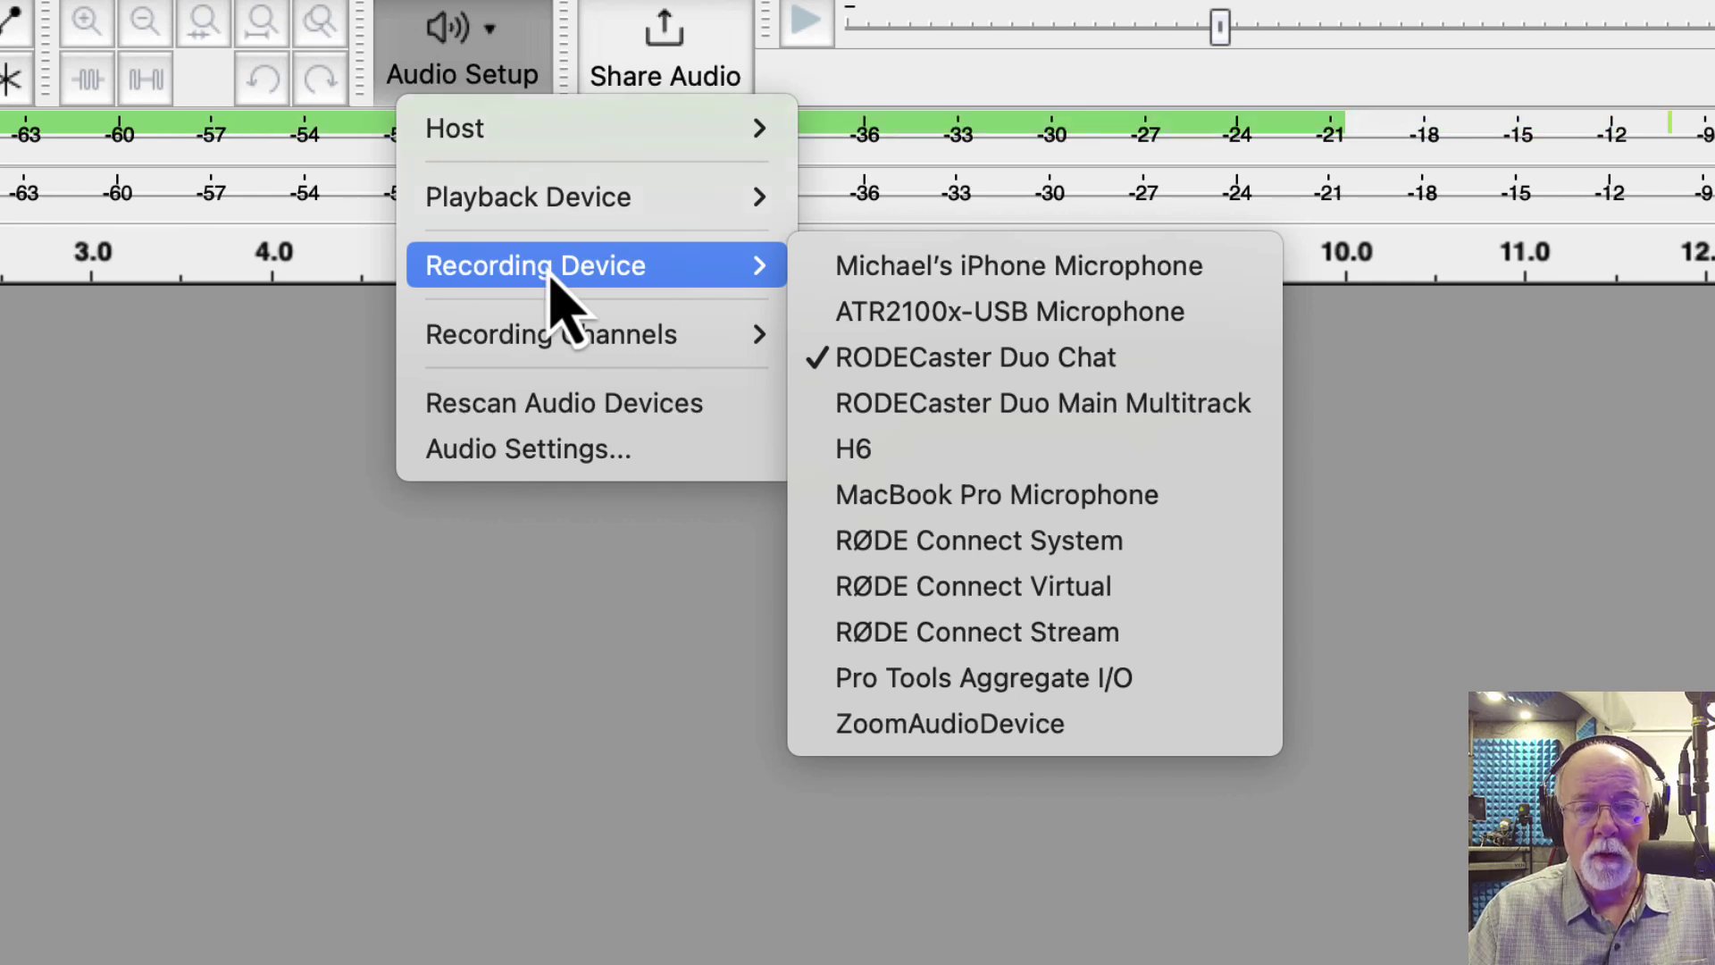
{"action": "mouse_move", "coordinate": [610, 184]}
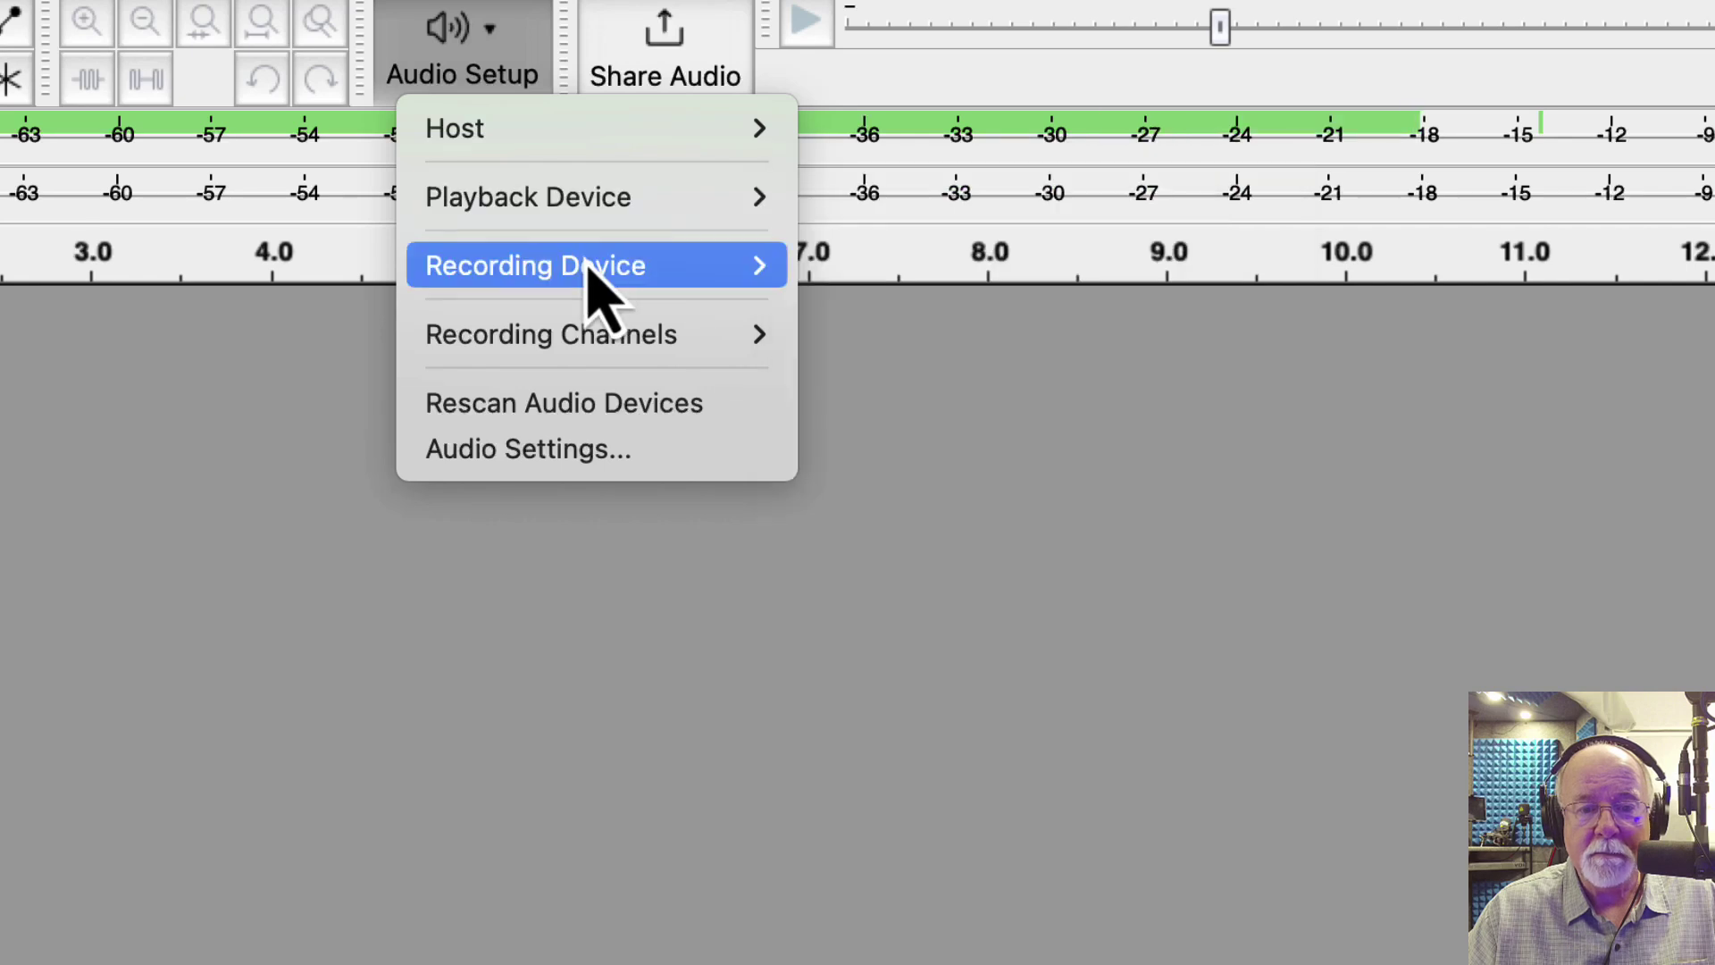
{"action": "left_click", "coordinate": [581, 452]}
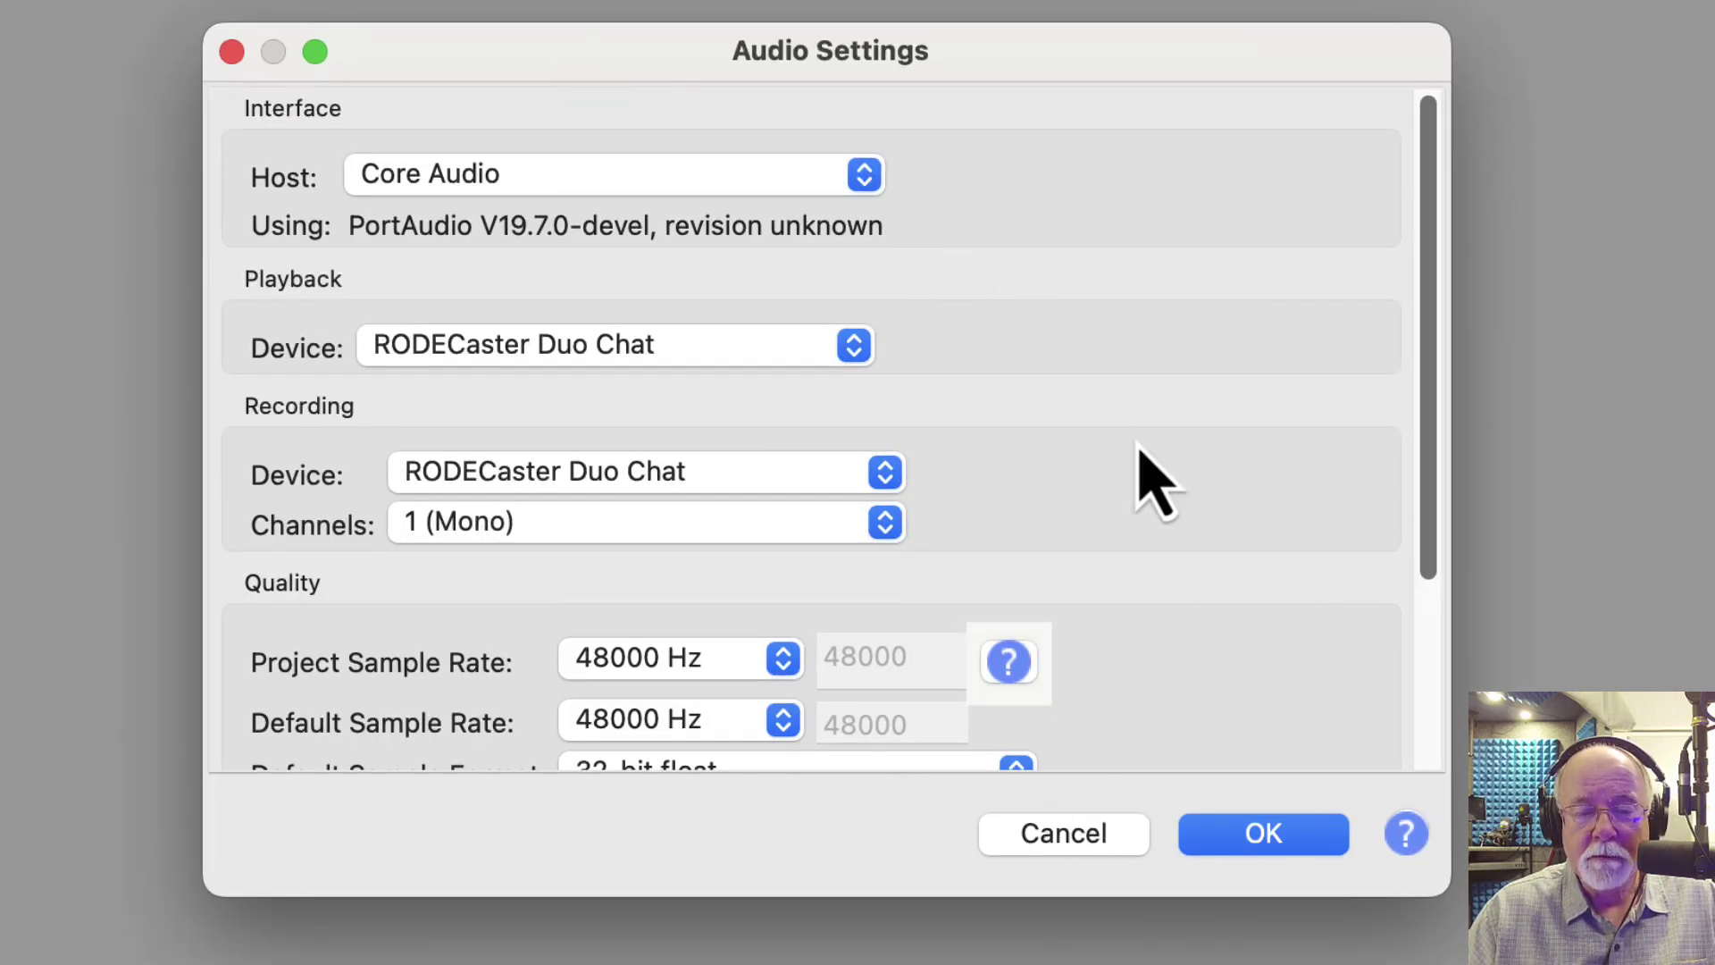
{"action": "left_click", "coordinate": [854, 346]}
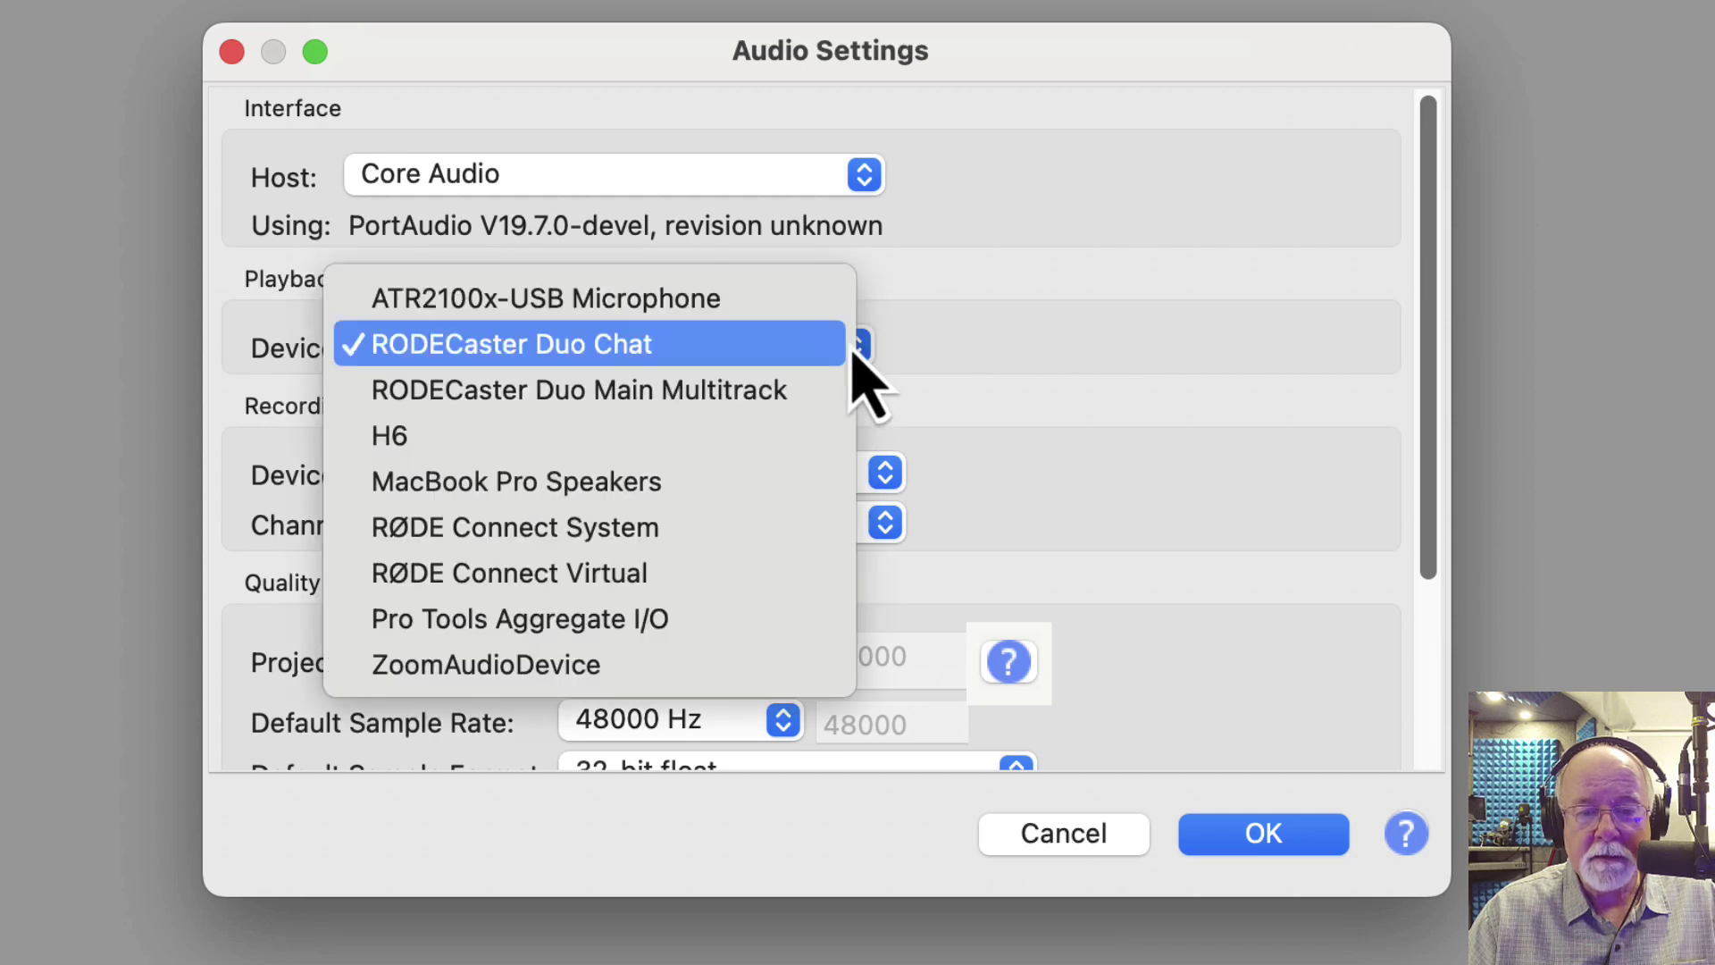
{"action": "left_click", "coordinate": [893, 357]}
{"action": "left_click", "coordinate": [1063, 835]}
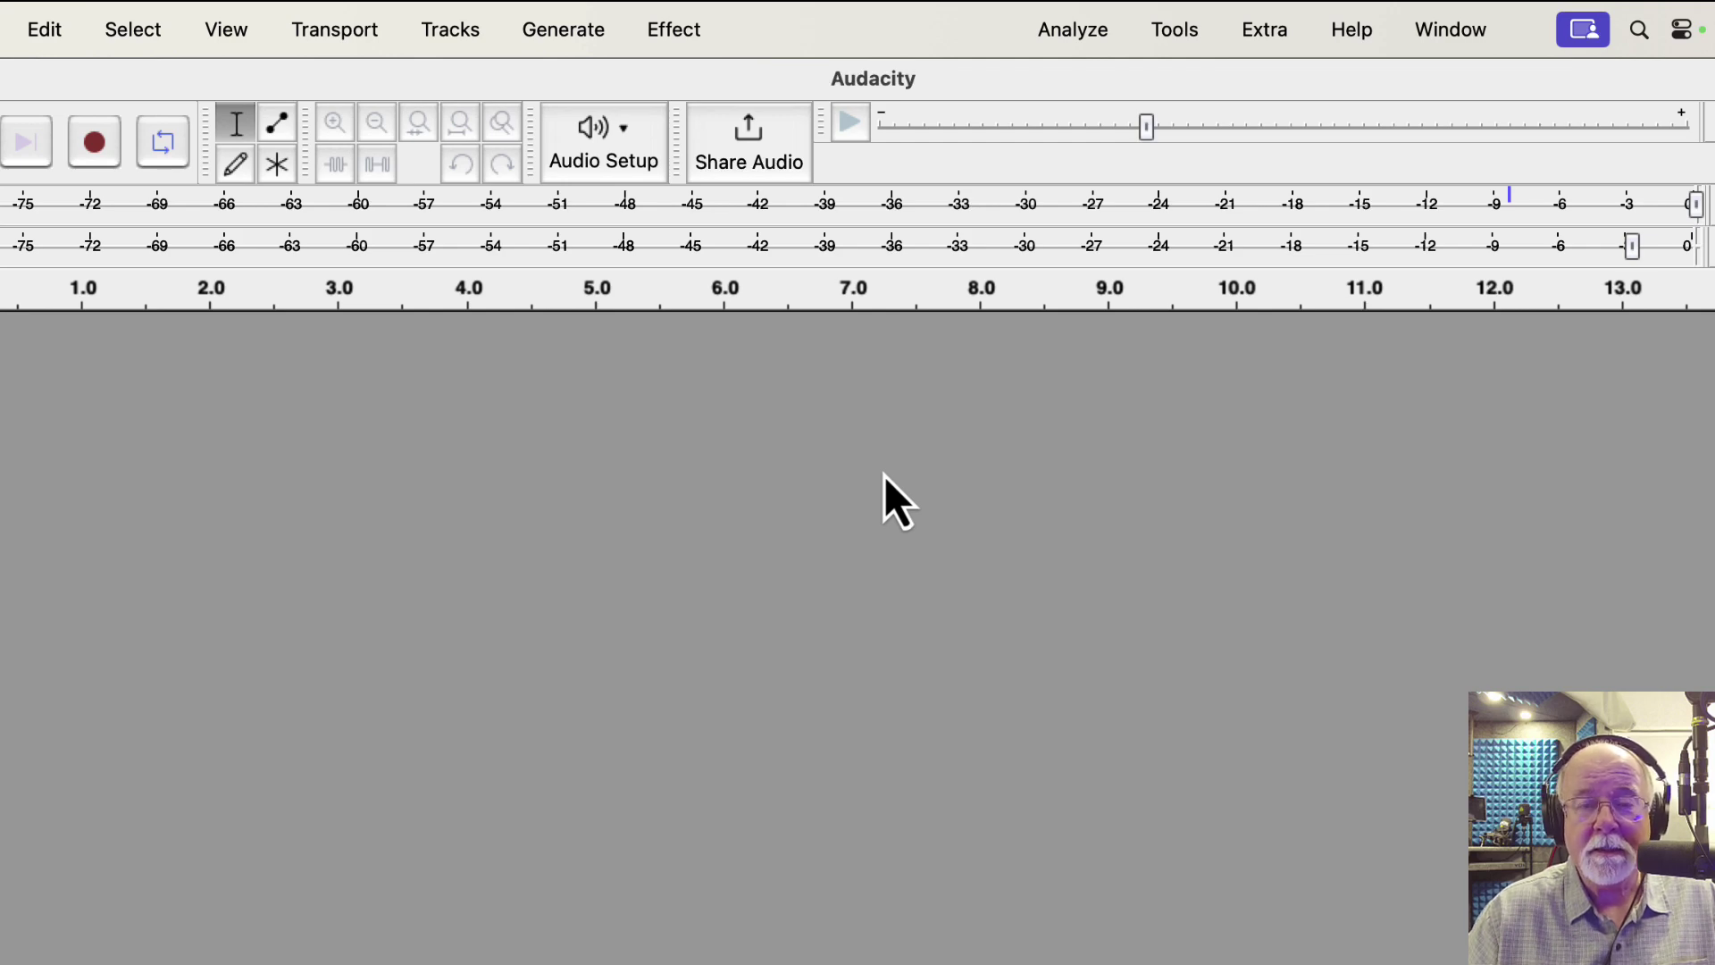
Rescan the audio devices from the audio setup options, and repeat the rescan using the transport command
{"action": "left_click", "coordinate": [620, 119]}
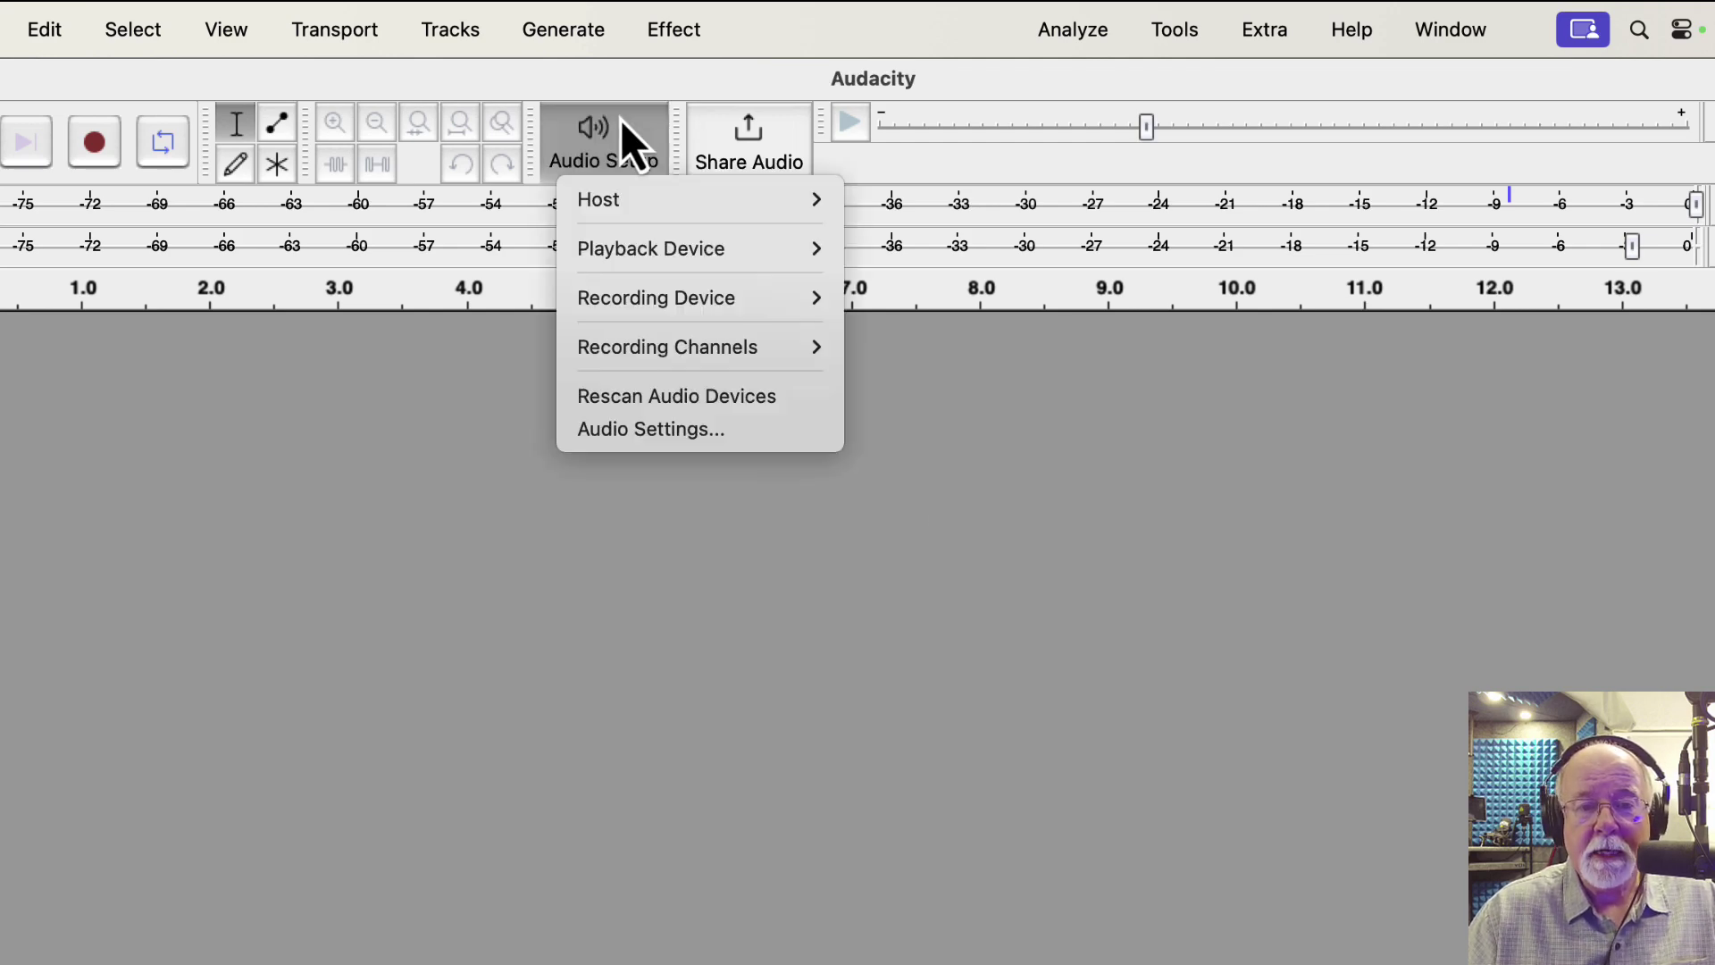
{"action": "left_click", "coordinate": [688, 398]}
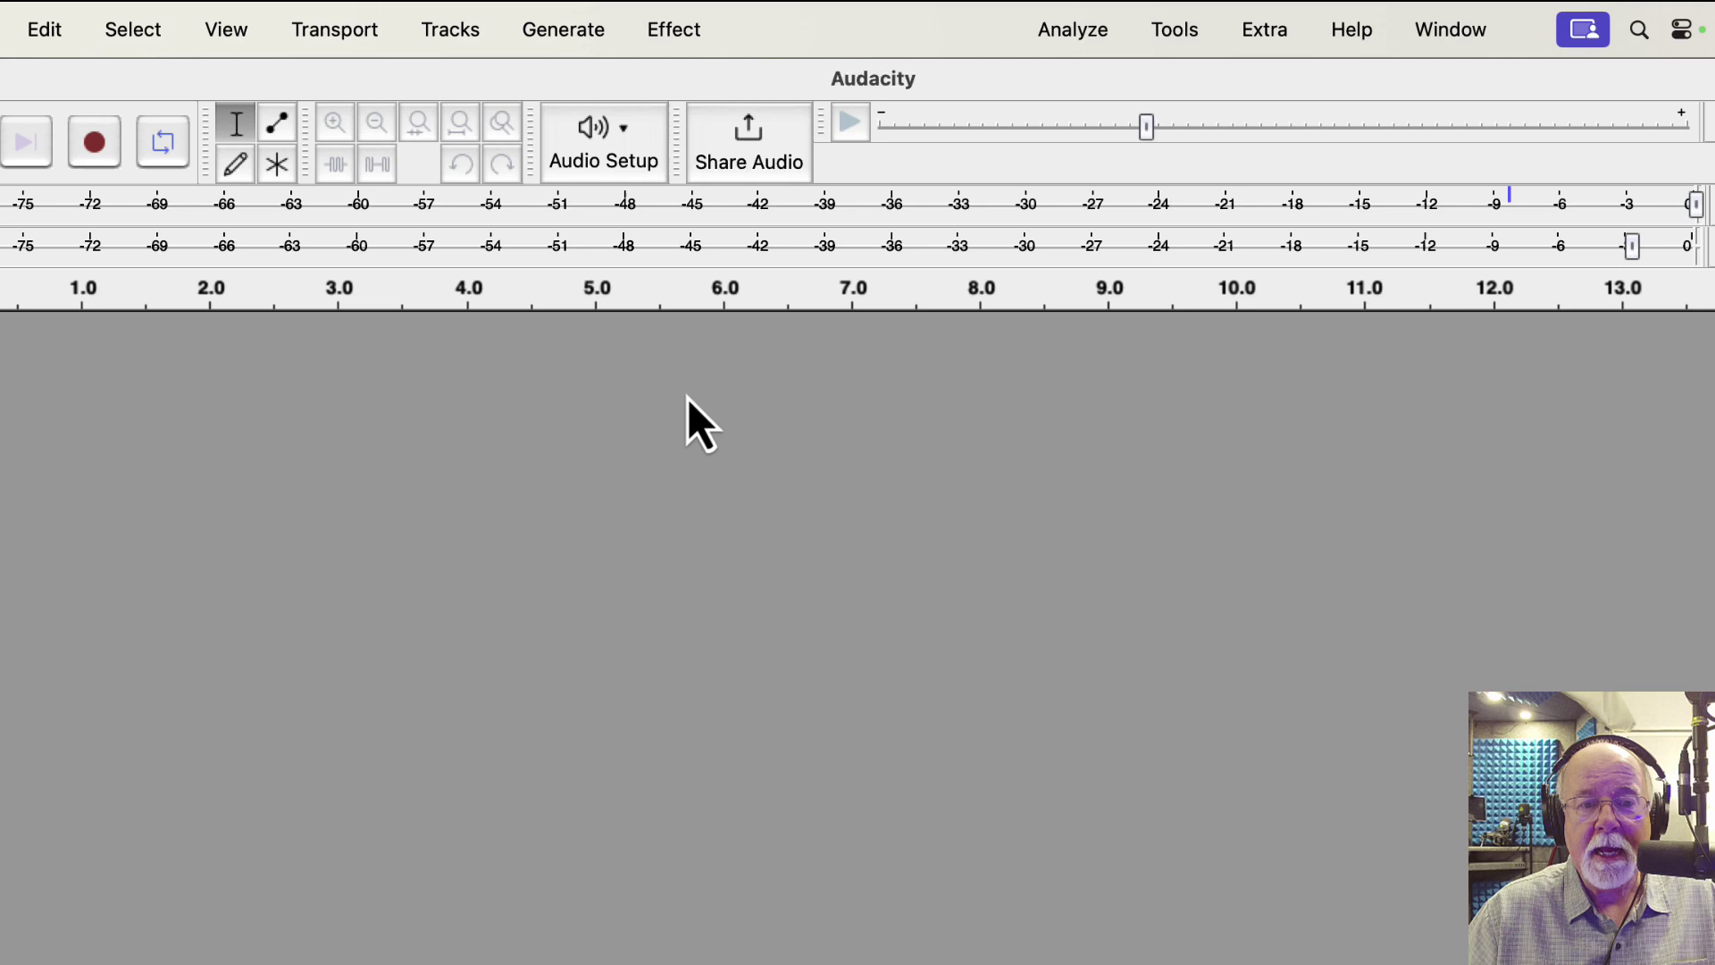
{"action": "left_click", "coordinate": [340, 29]}
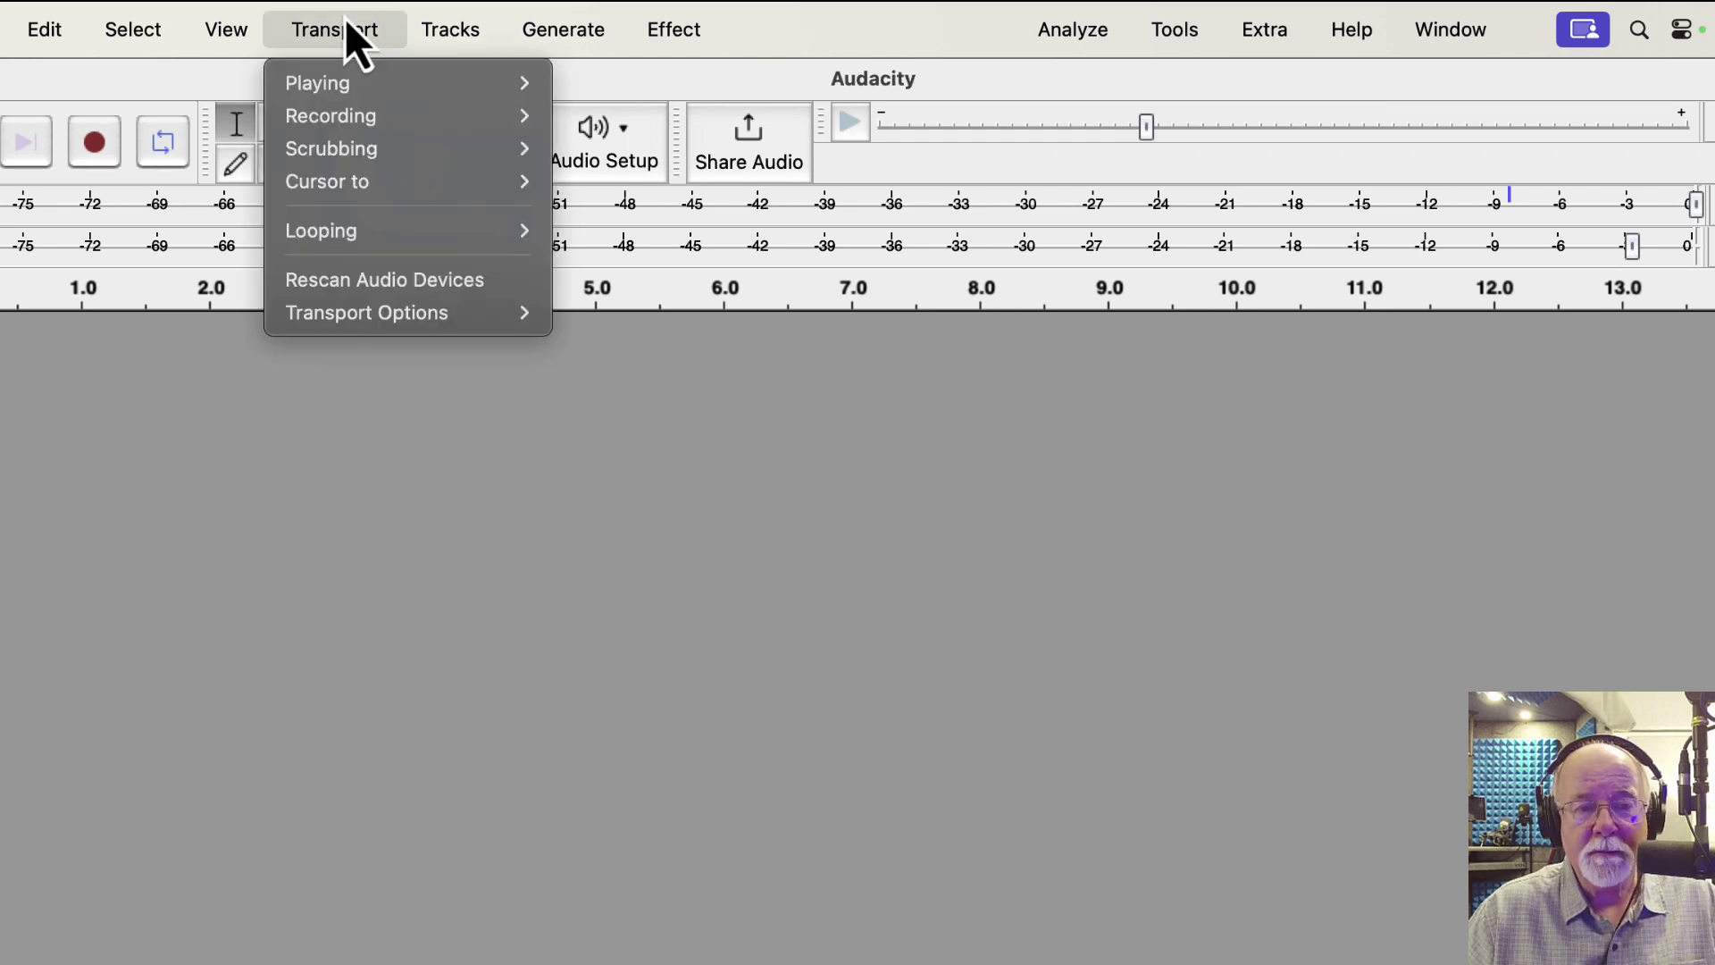
{"action": "left_click", "coordinate": [395, 278]}
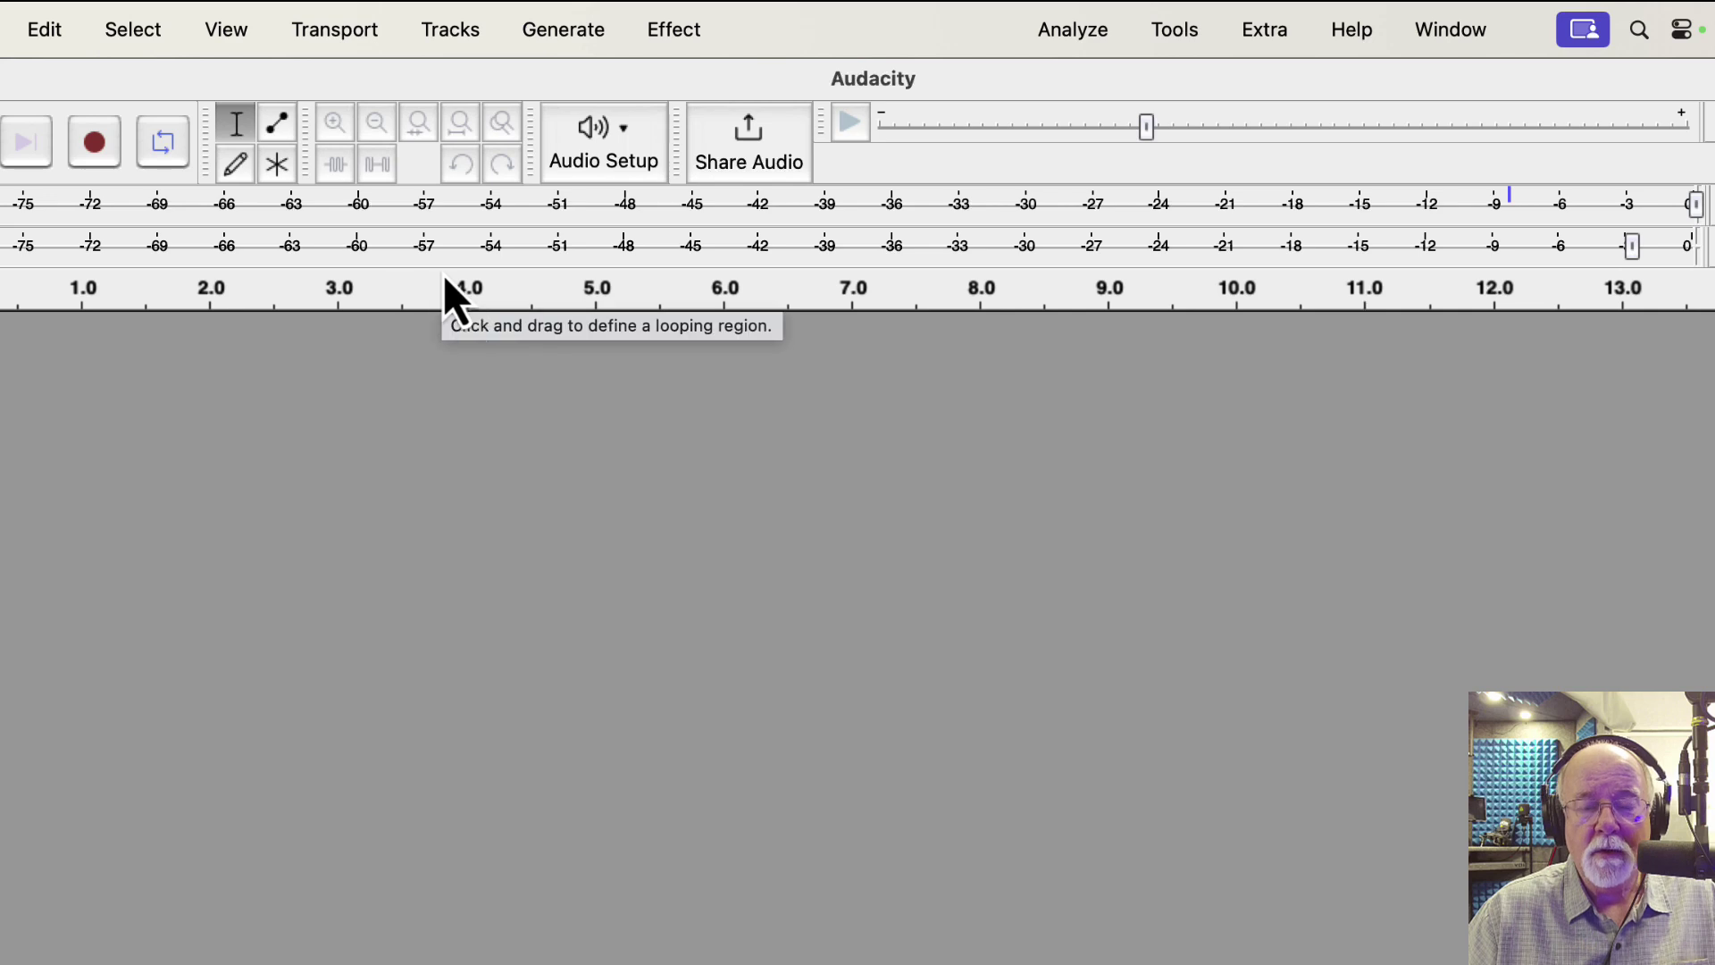
Check the list of recording devices without changing the selection, and enable silent monitoring on the recording meter
{"action": "left_click", "coordinate": [626, 125]}
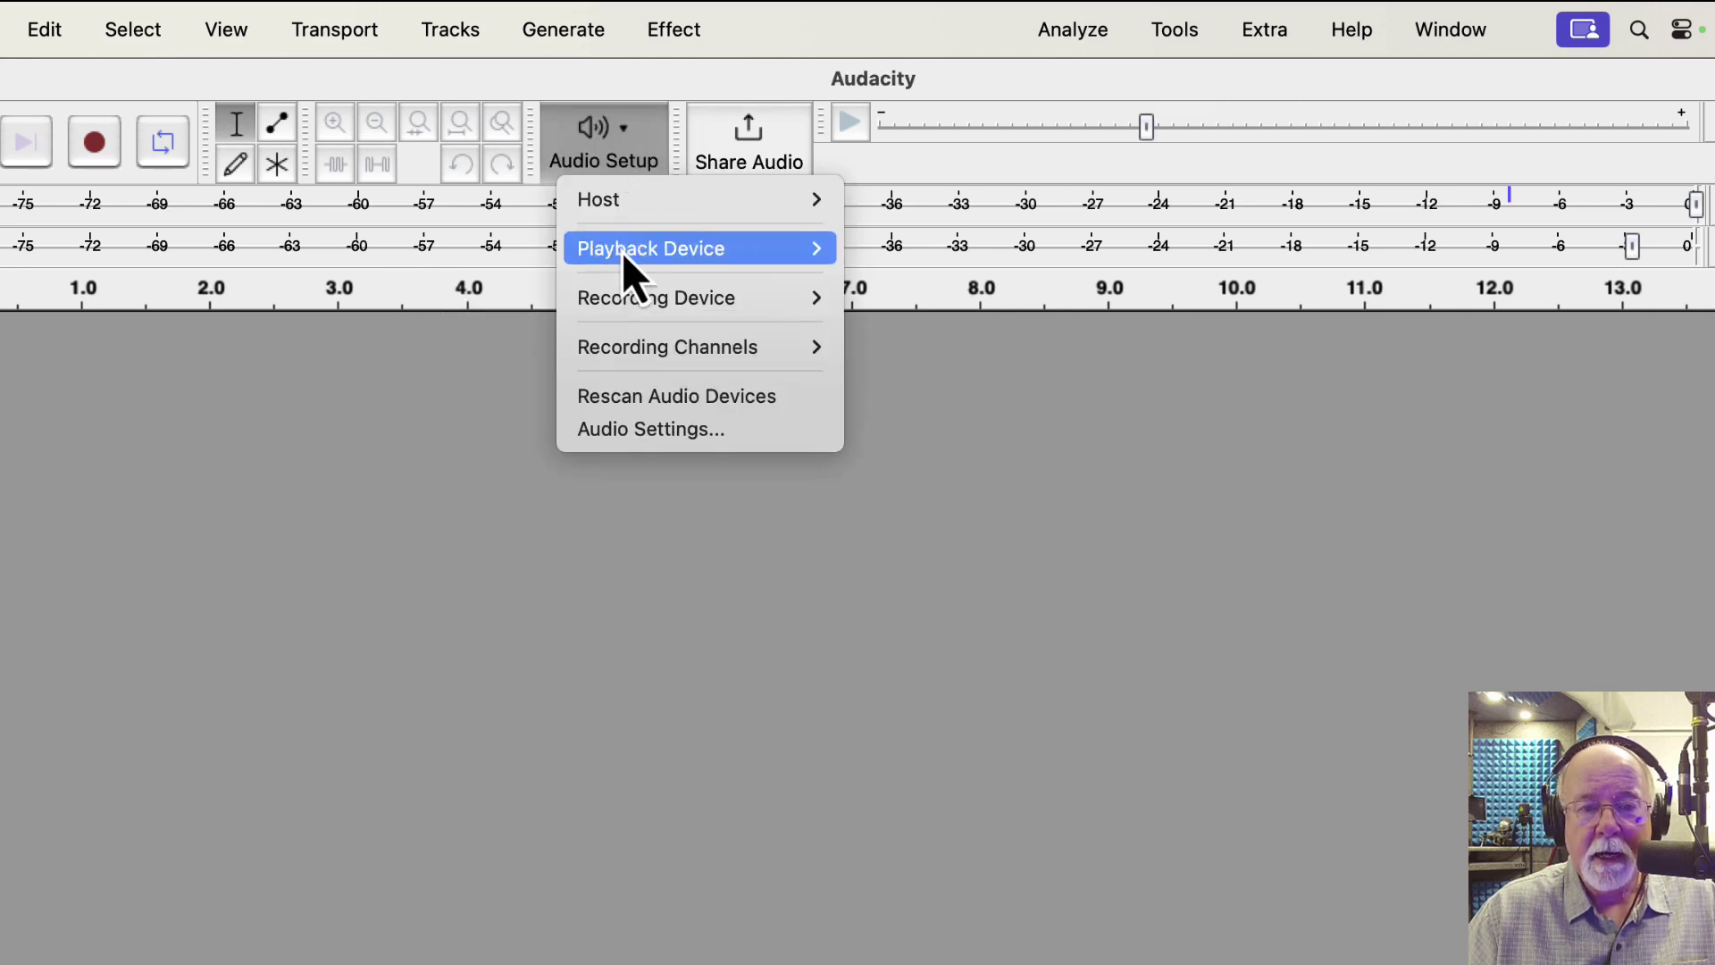
{"action": "mouse_move", "coordinate": [622, 294]}
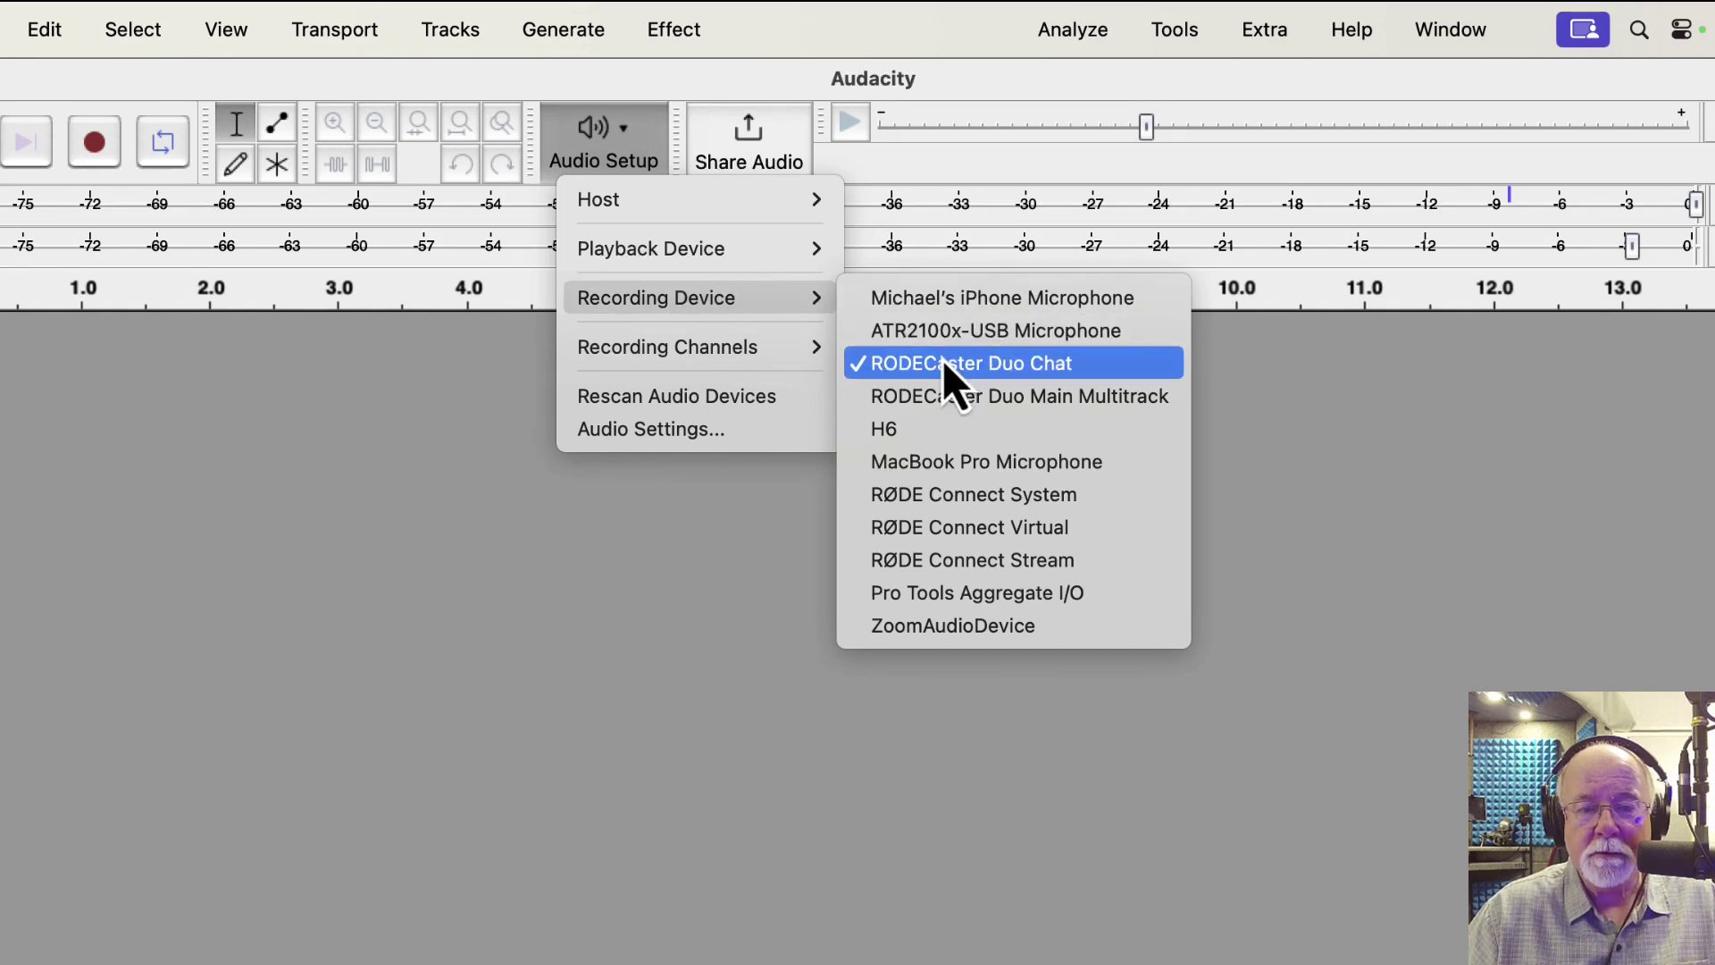
{"action": "left_click", "coordinate": [394, 388]}
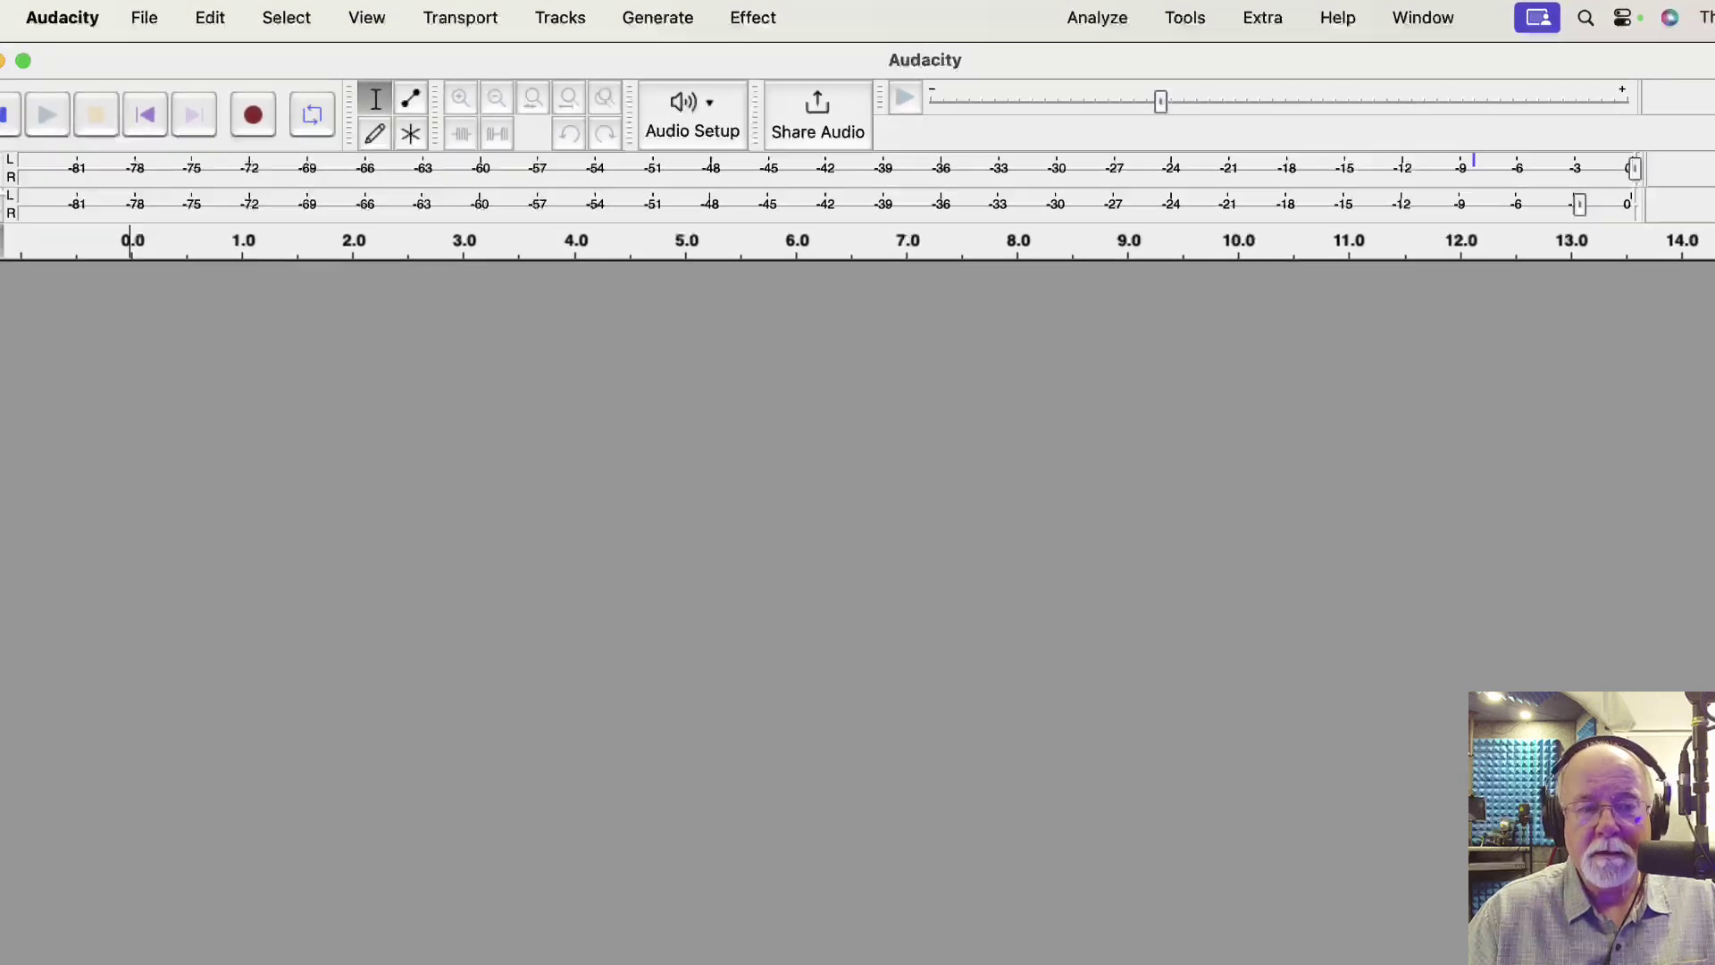
{"action": "left_click", "coordinate": [37, 159]}
{"action": "left_click", "coordinate": [77, 180]}
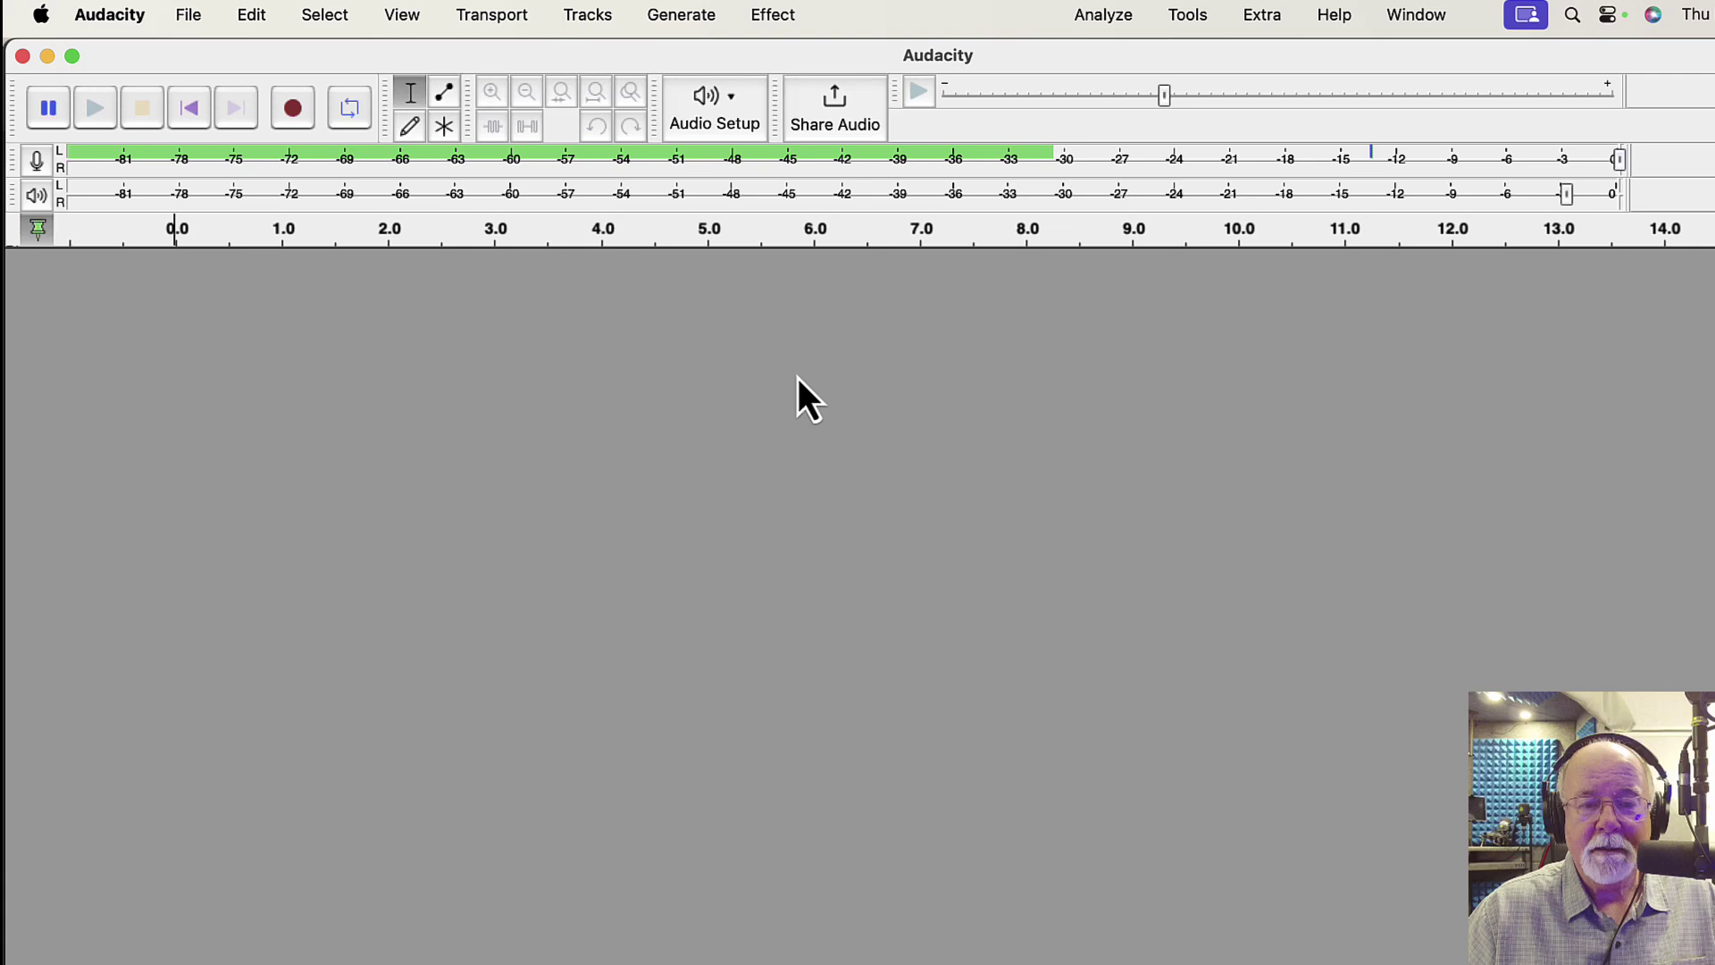
Set the recording device to MacBook Pro Microphone and enable silent monitoring of its input
{"action": "left_click", "coordinate": [733, 99]}
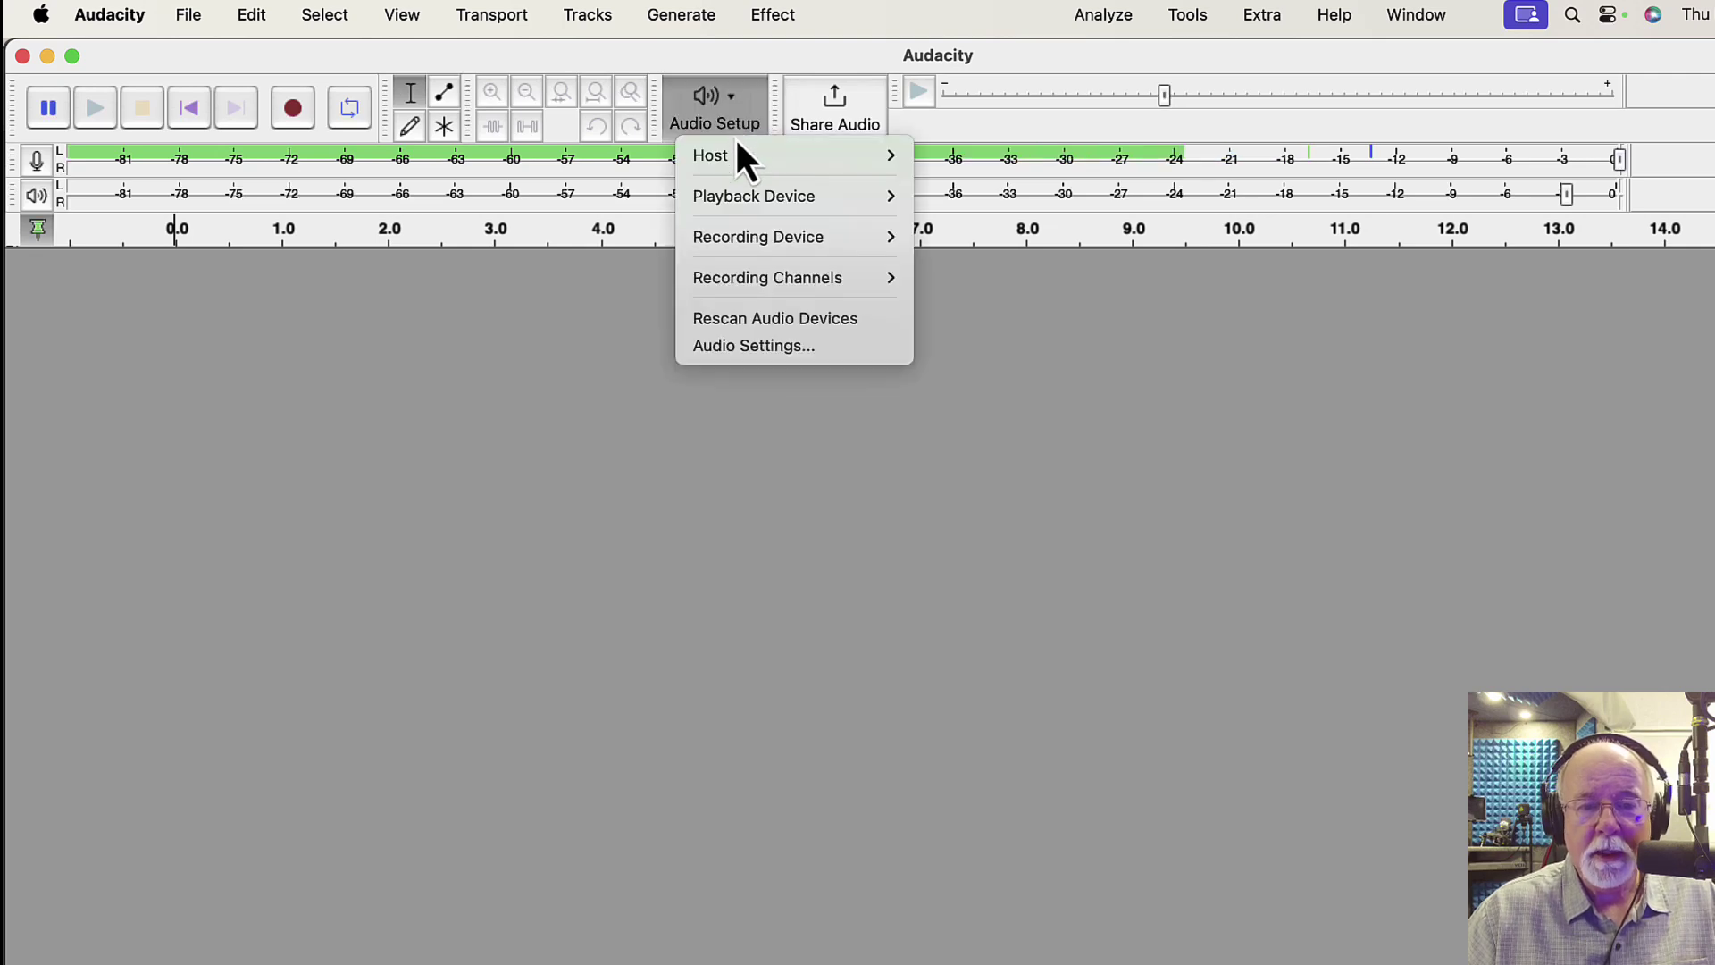
{"action": "mouse_move", "coordinate": [749, 234]}
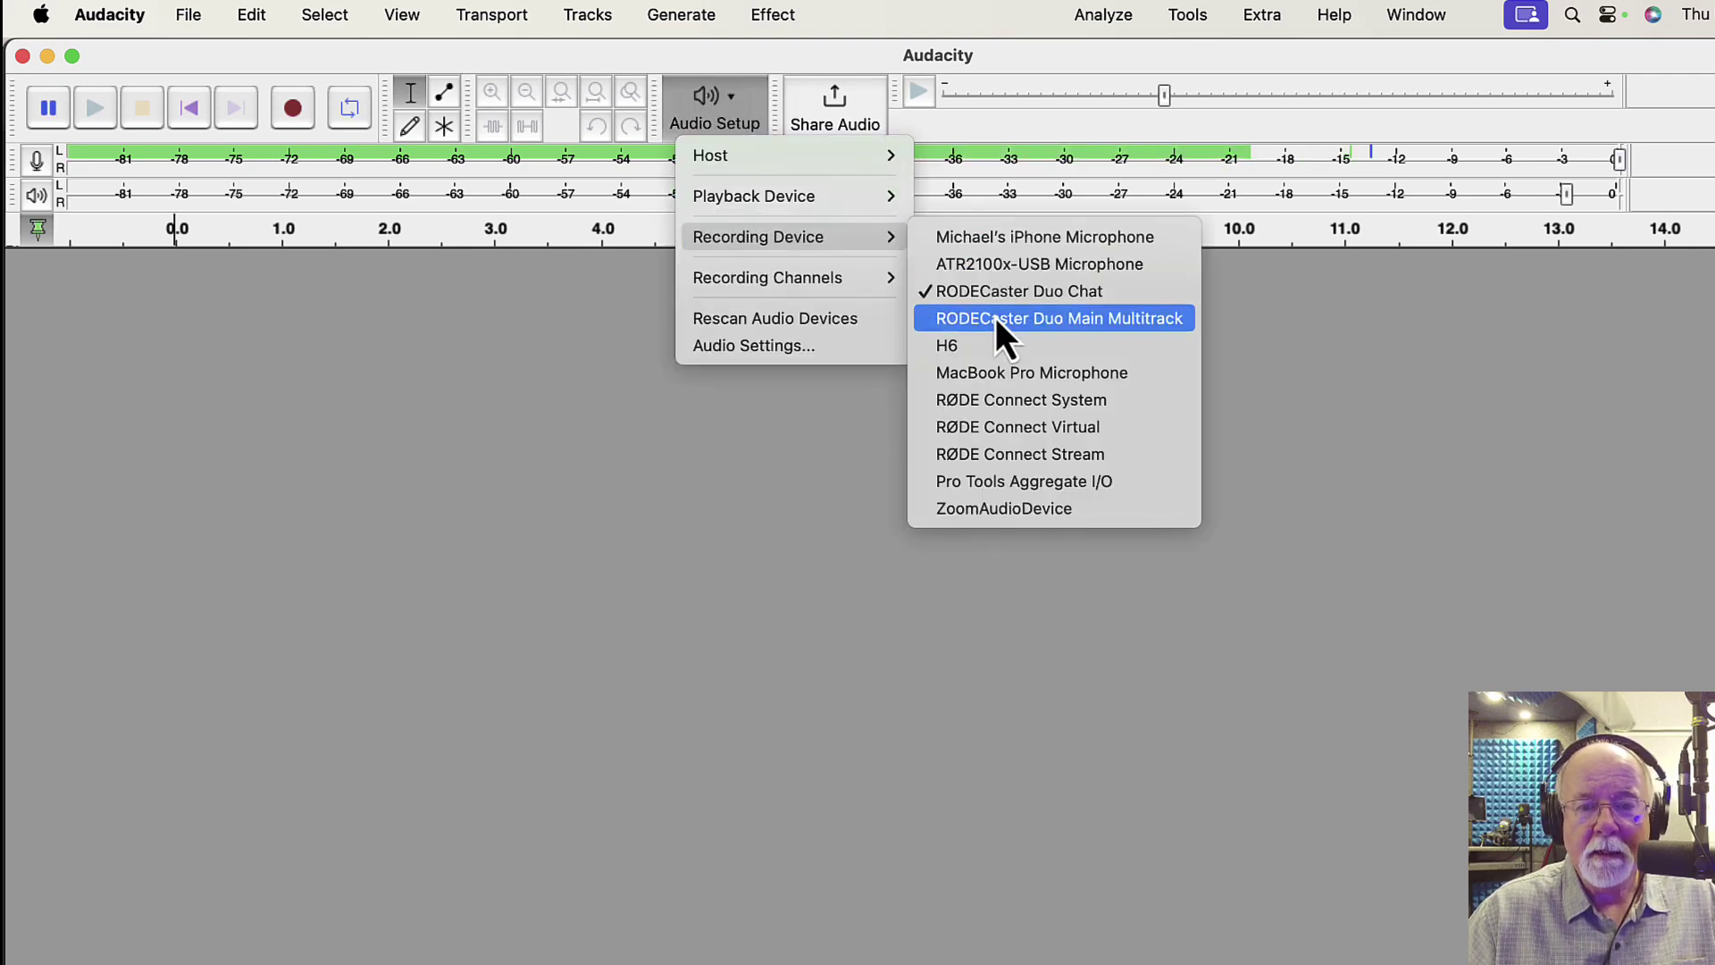
{"action": "left_click", "coordinate": [989, 373]}
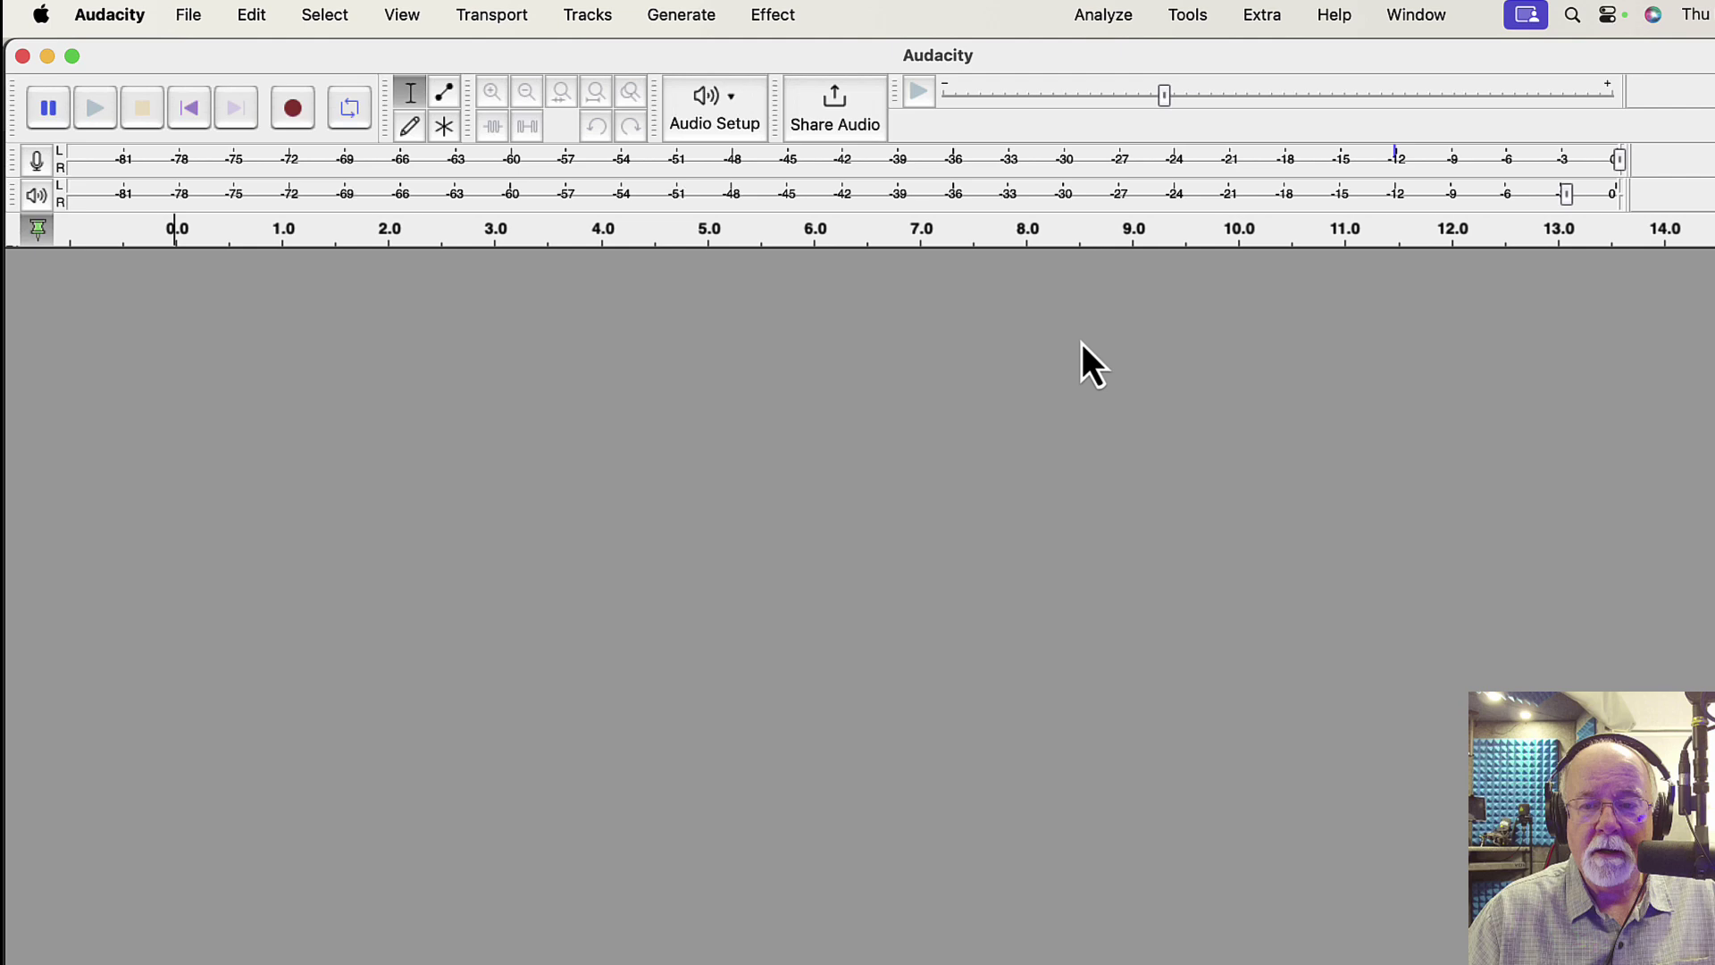
{"action": "mouse_move", "coordinate": [1153, 154]}
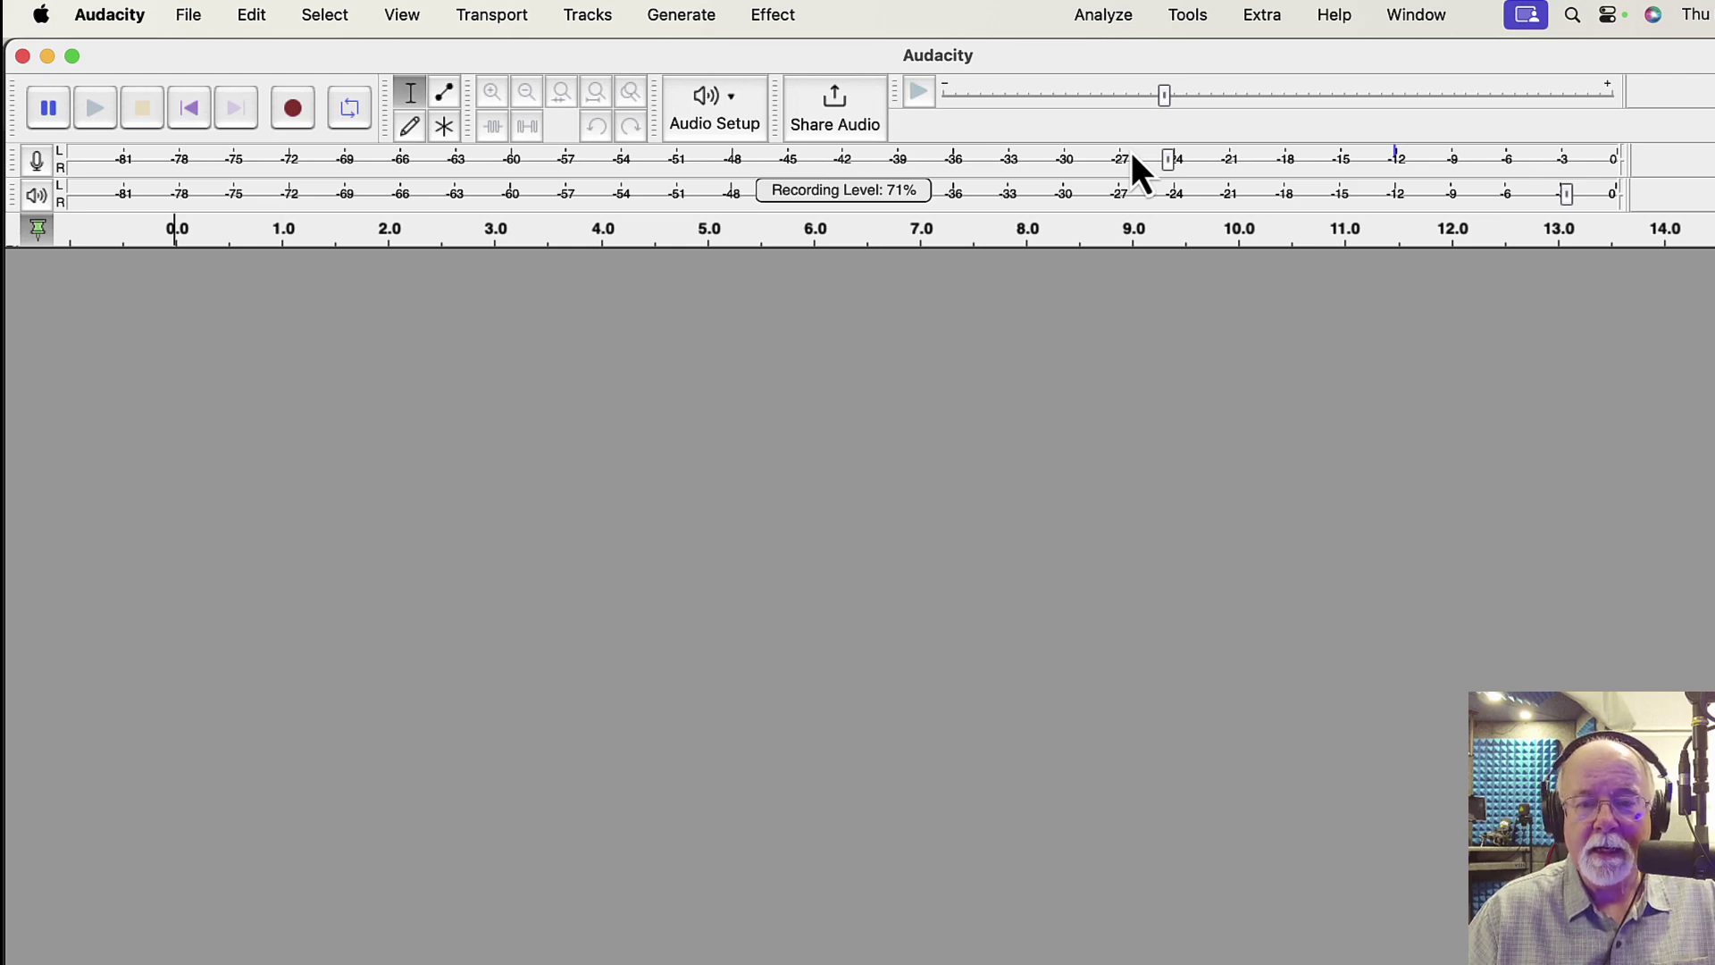
{"action": "left_click", "coordinate": [38, 161]}
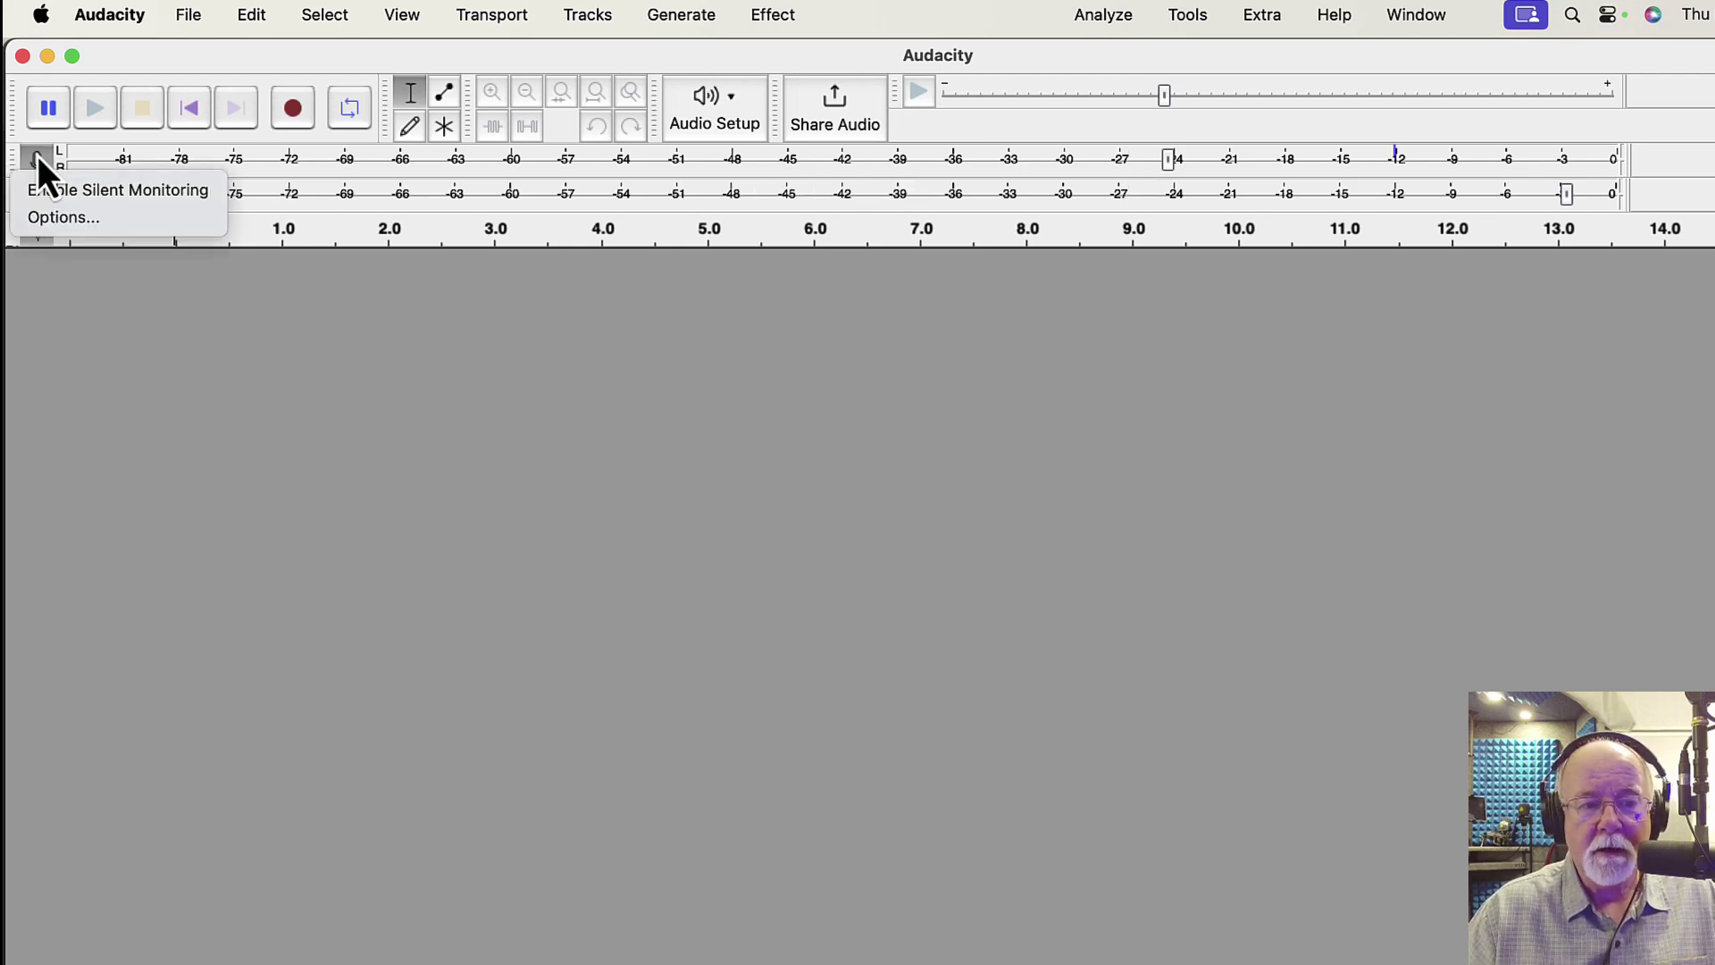
{"action": "left_click", "coordinate": [72, 188]}
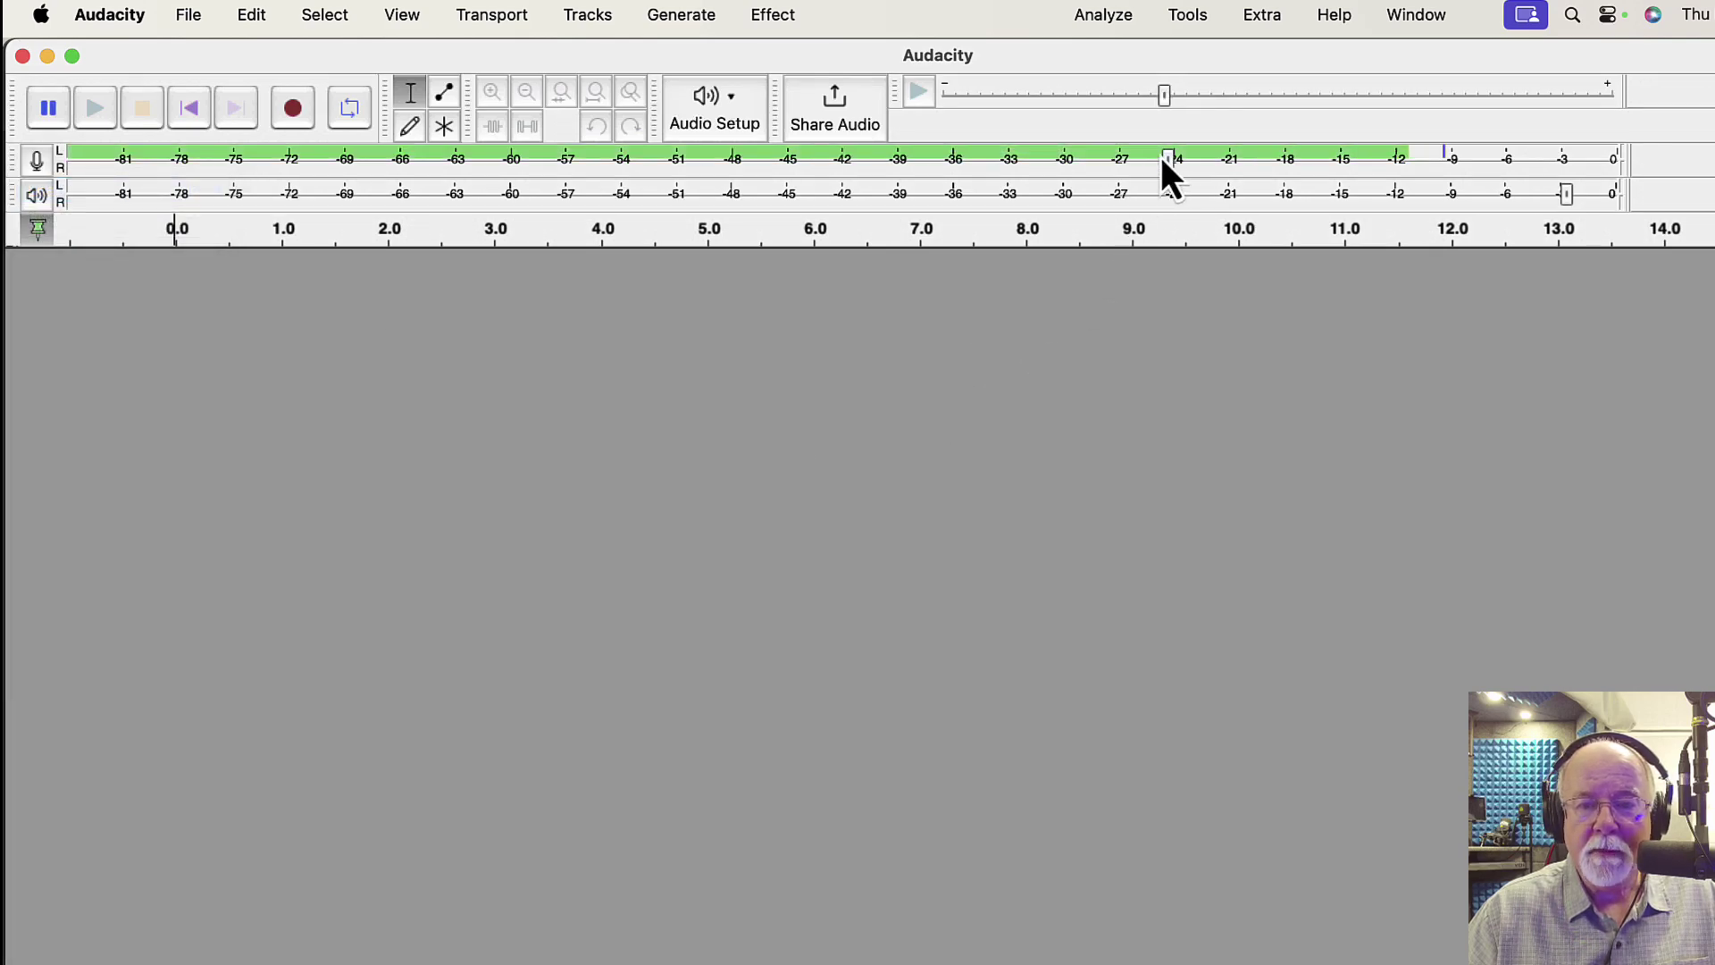
Test the MacBook Pro Microphone's recording level at low and high settings, and leave it slightly above the middle
{"action": "left_click_drag", "start_coordinate": [1171, 161], "coordinate": [377, 161]}
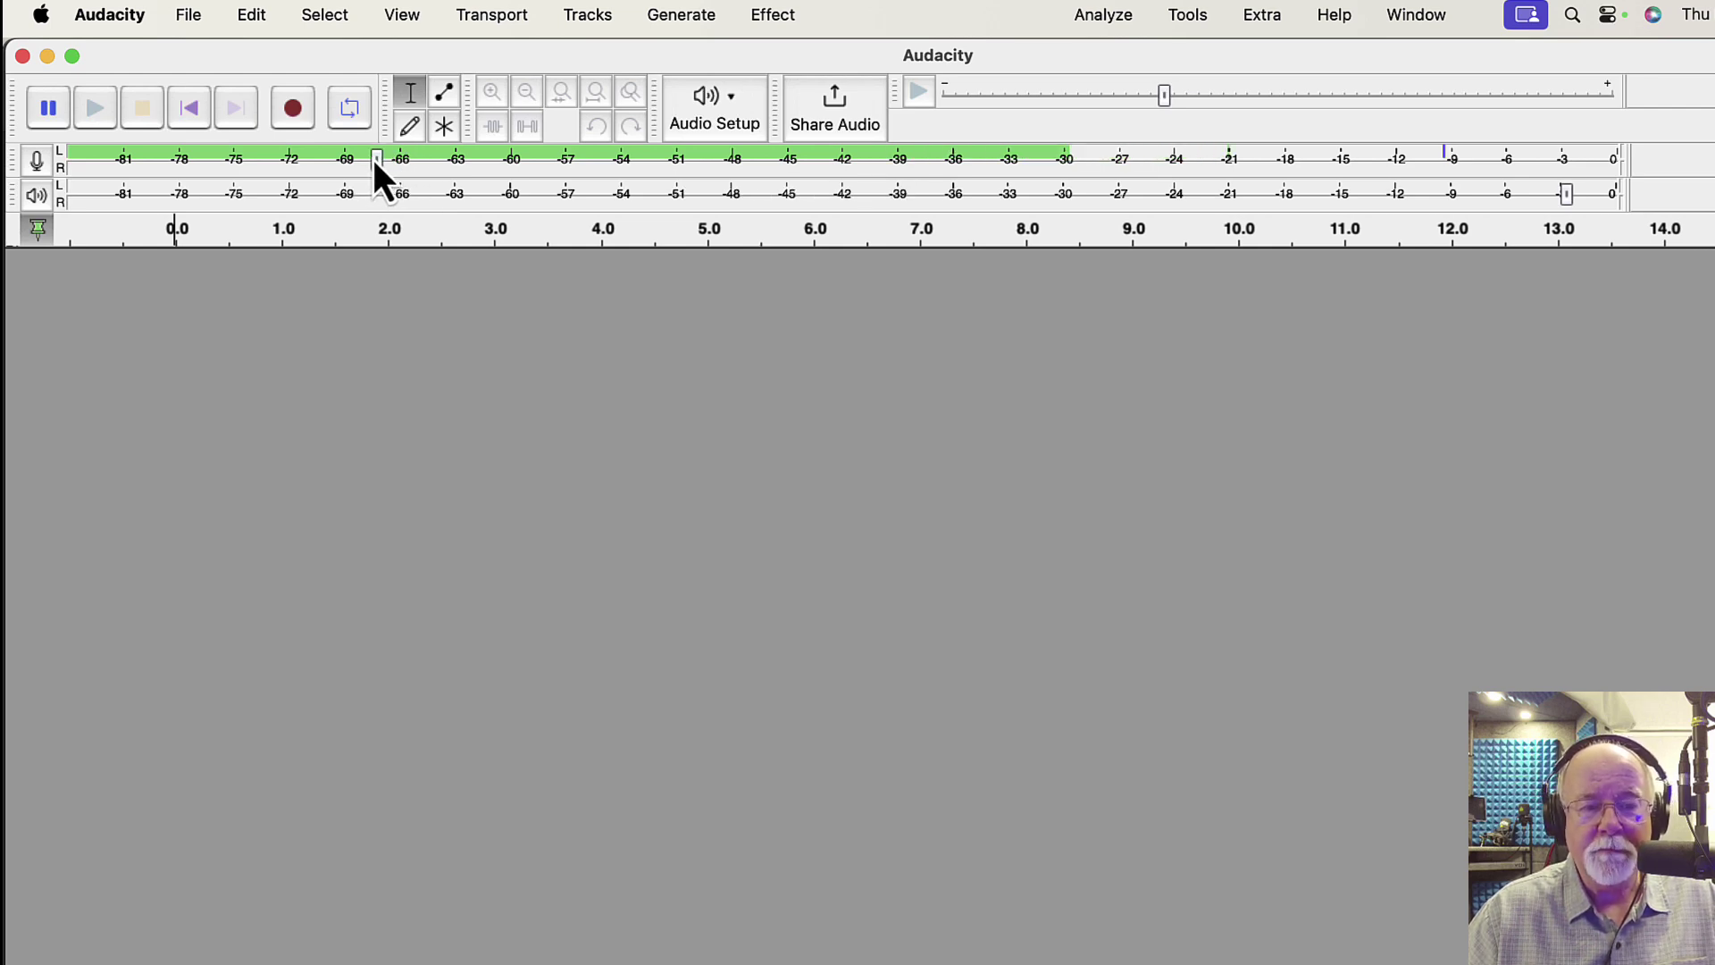
{"action": "left_click_drag", "start_coordinate": [376, 161], "coordinate": [323, 159]}
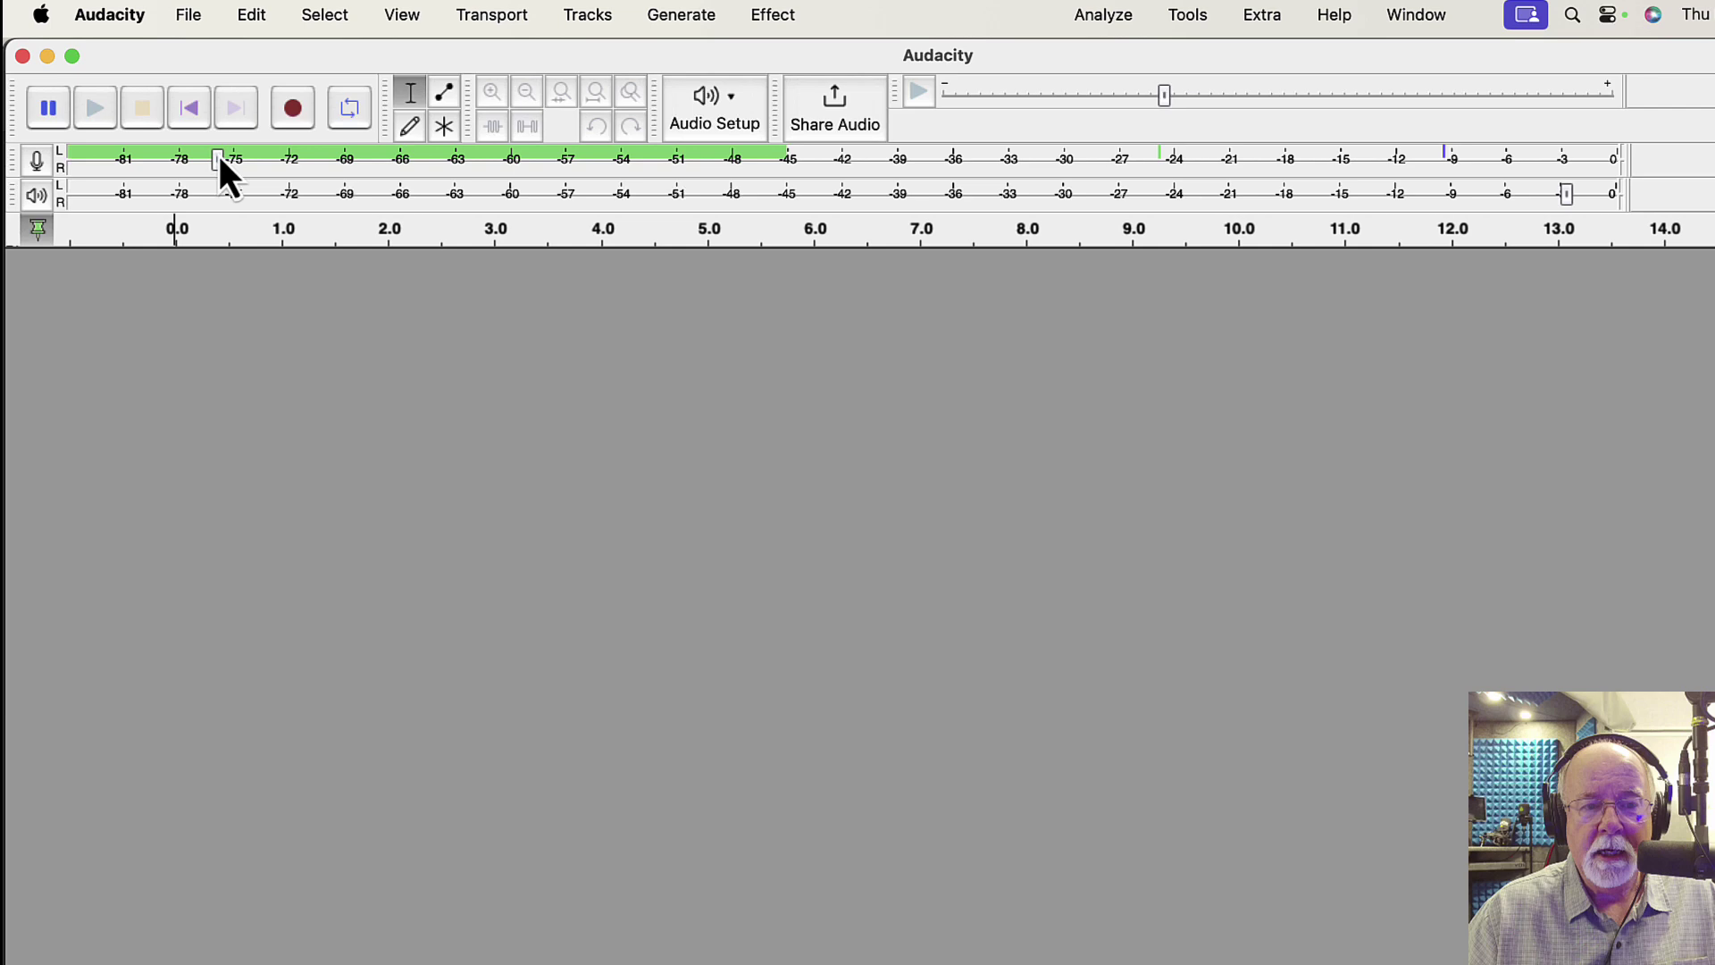
{"action": "left_click_drag", "start_coordinate": [219, 161], "coordinate": [605, 161]}
{"action": "left_click_drag", "start_coordinate": [751, 185], "coordinate": [1253, 174]}
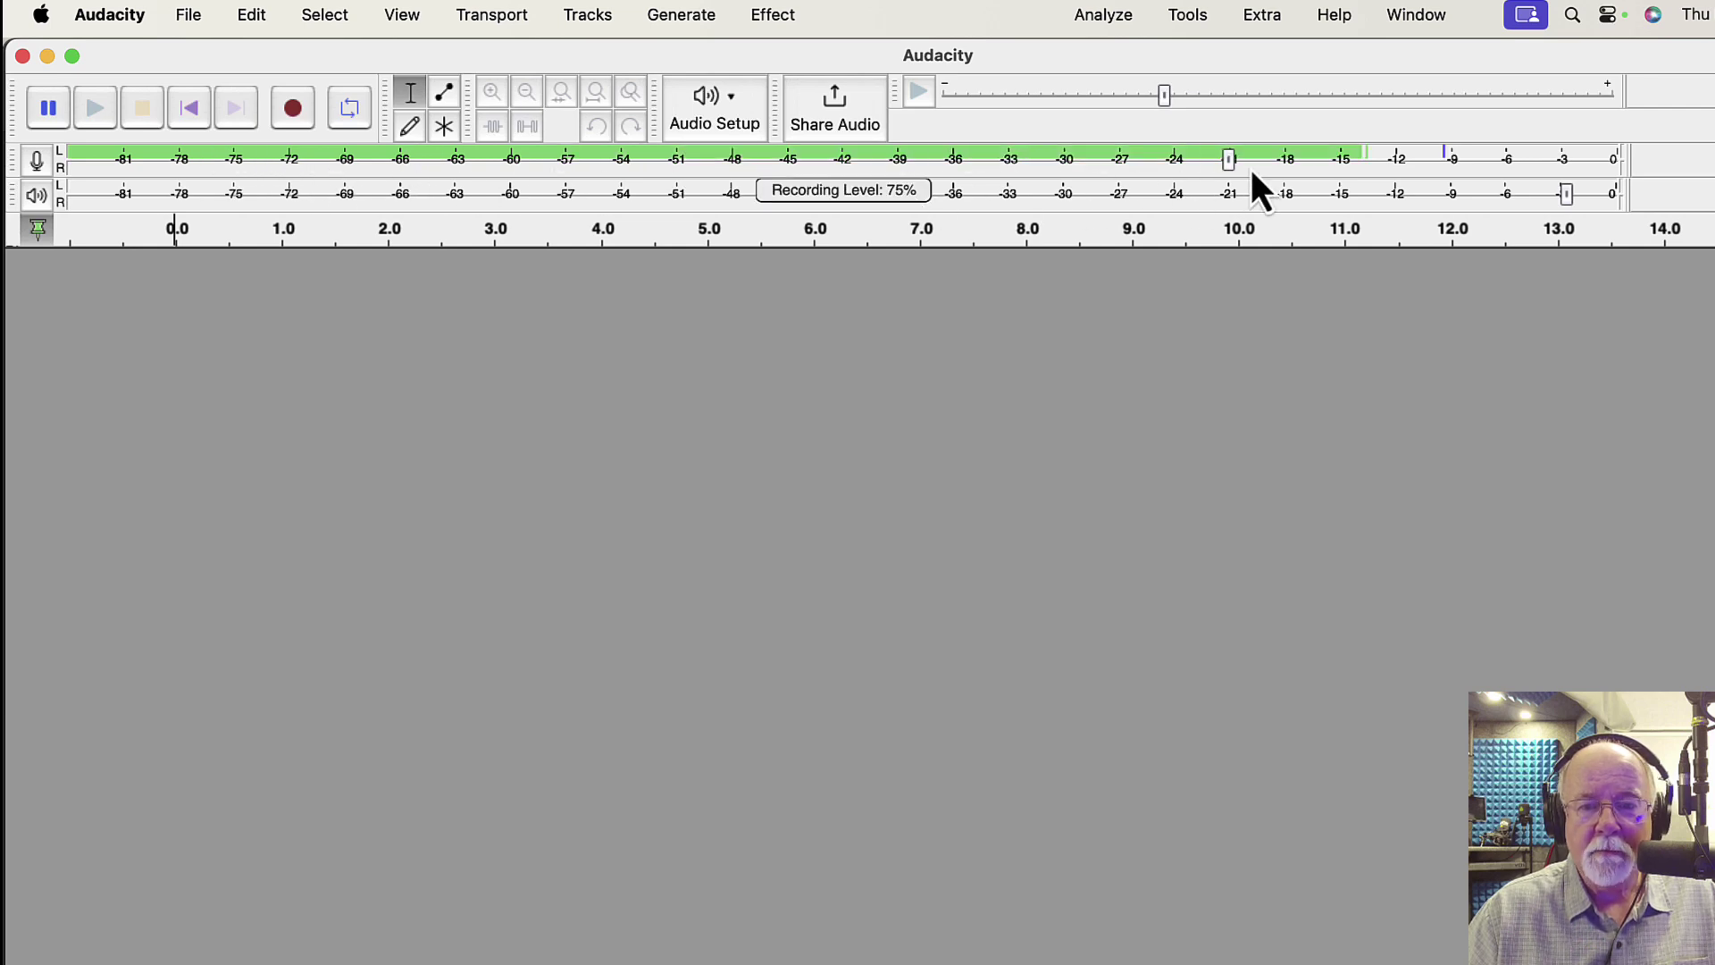
{"action": "left_click_drag", "start_coordinate": [1580, 163], "coordinate": [1489, 164]}
{"action": "left_click_drag", "start_coordinate": [1319, 163], "coordinate": [984, 152]}
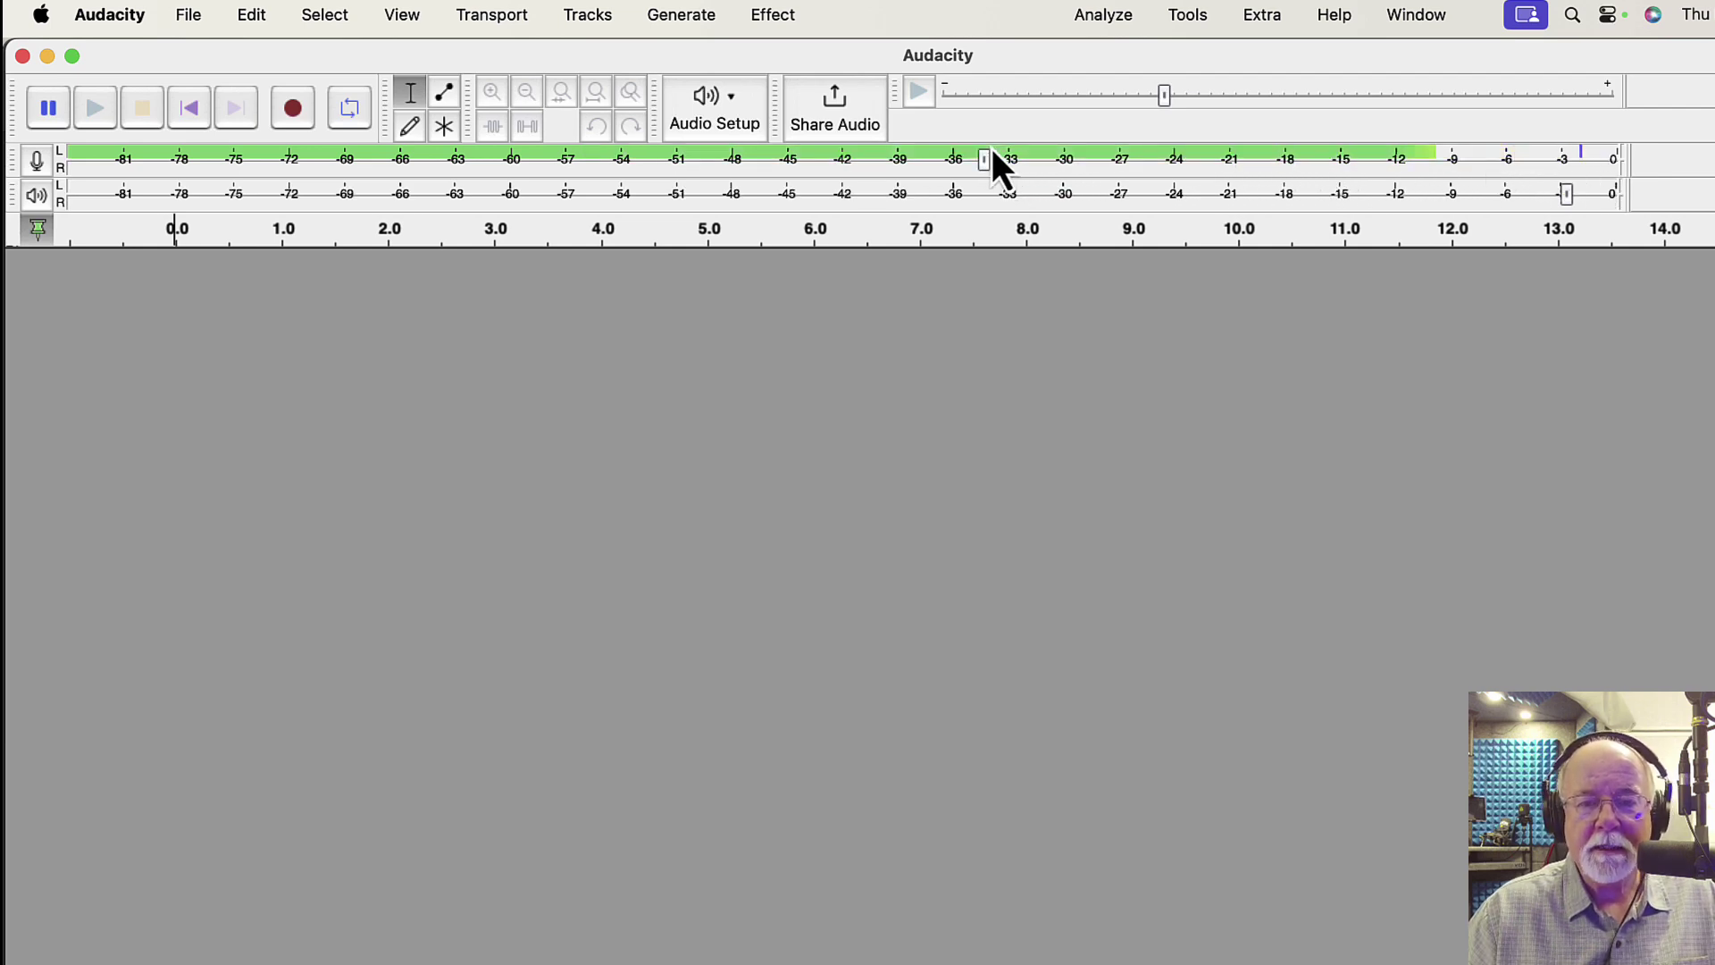
Change the recording device to ATR2100x-USB Microphone and enable silent monitoring for it
{"action": "left_click", "coordinate": [730, 100]}
{"action": "mouse_move", "coordinate": [755, 237]}
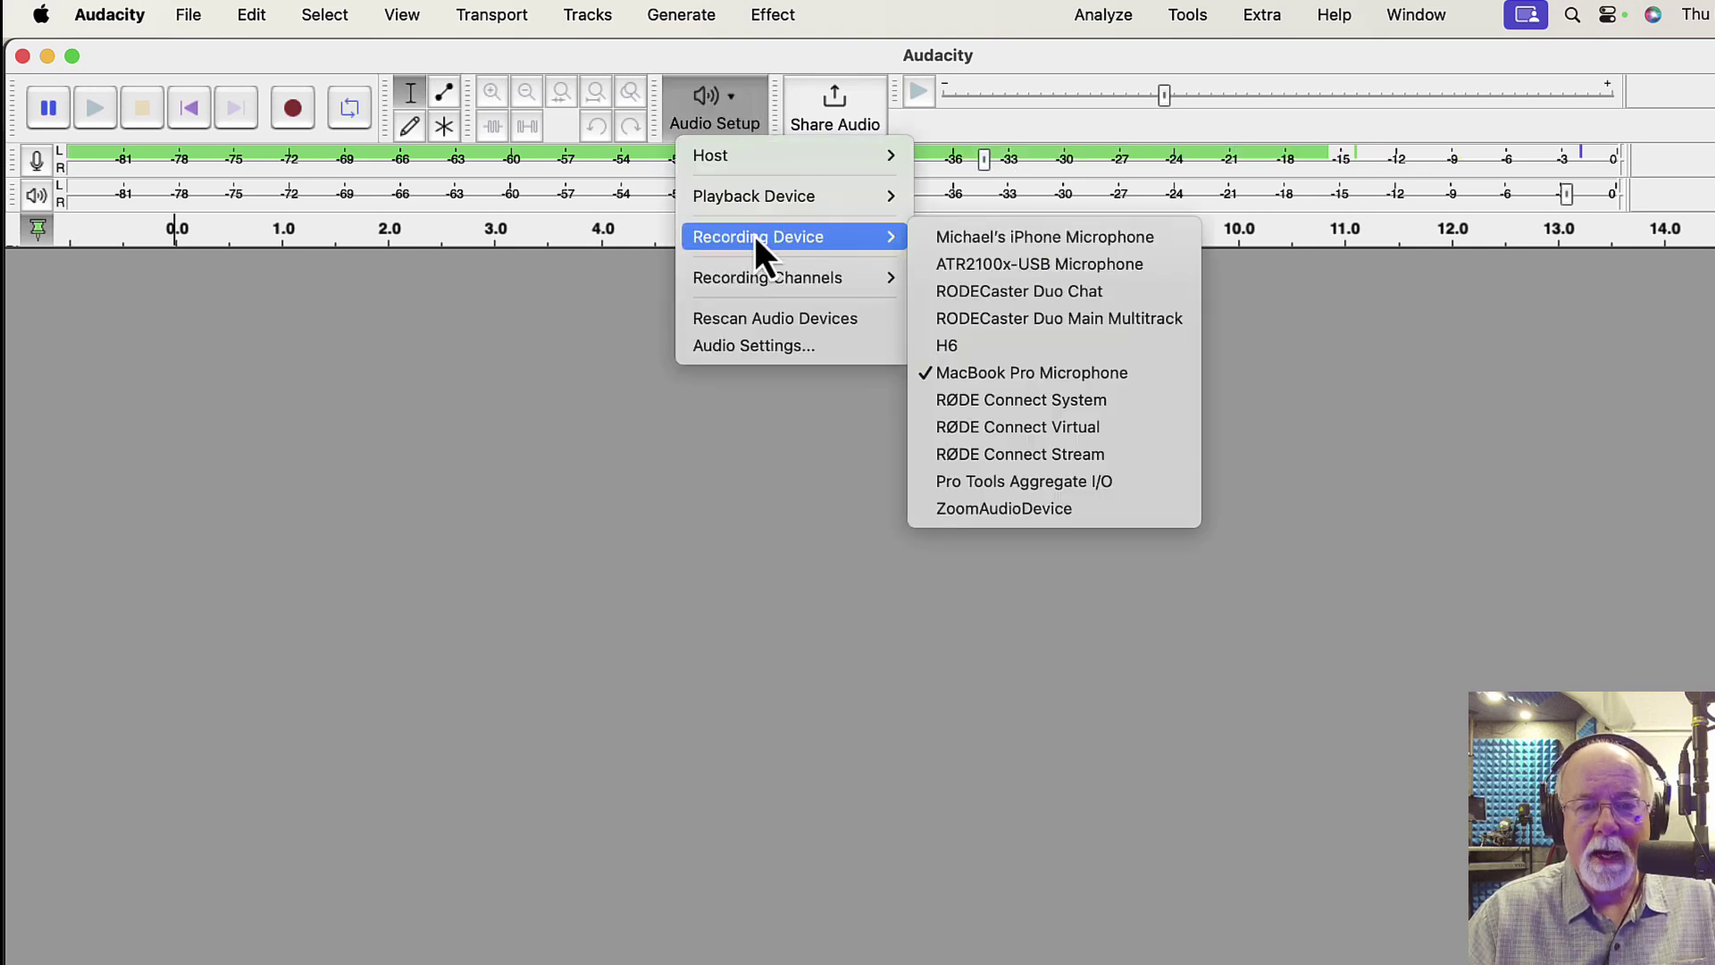
{"action": "left_click", "coordinate": [1049, 266]}
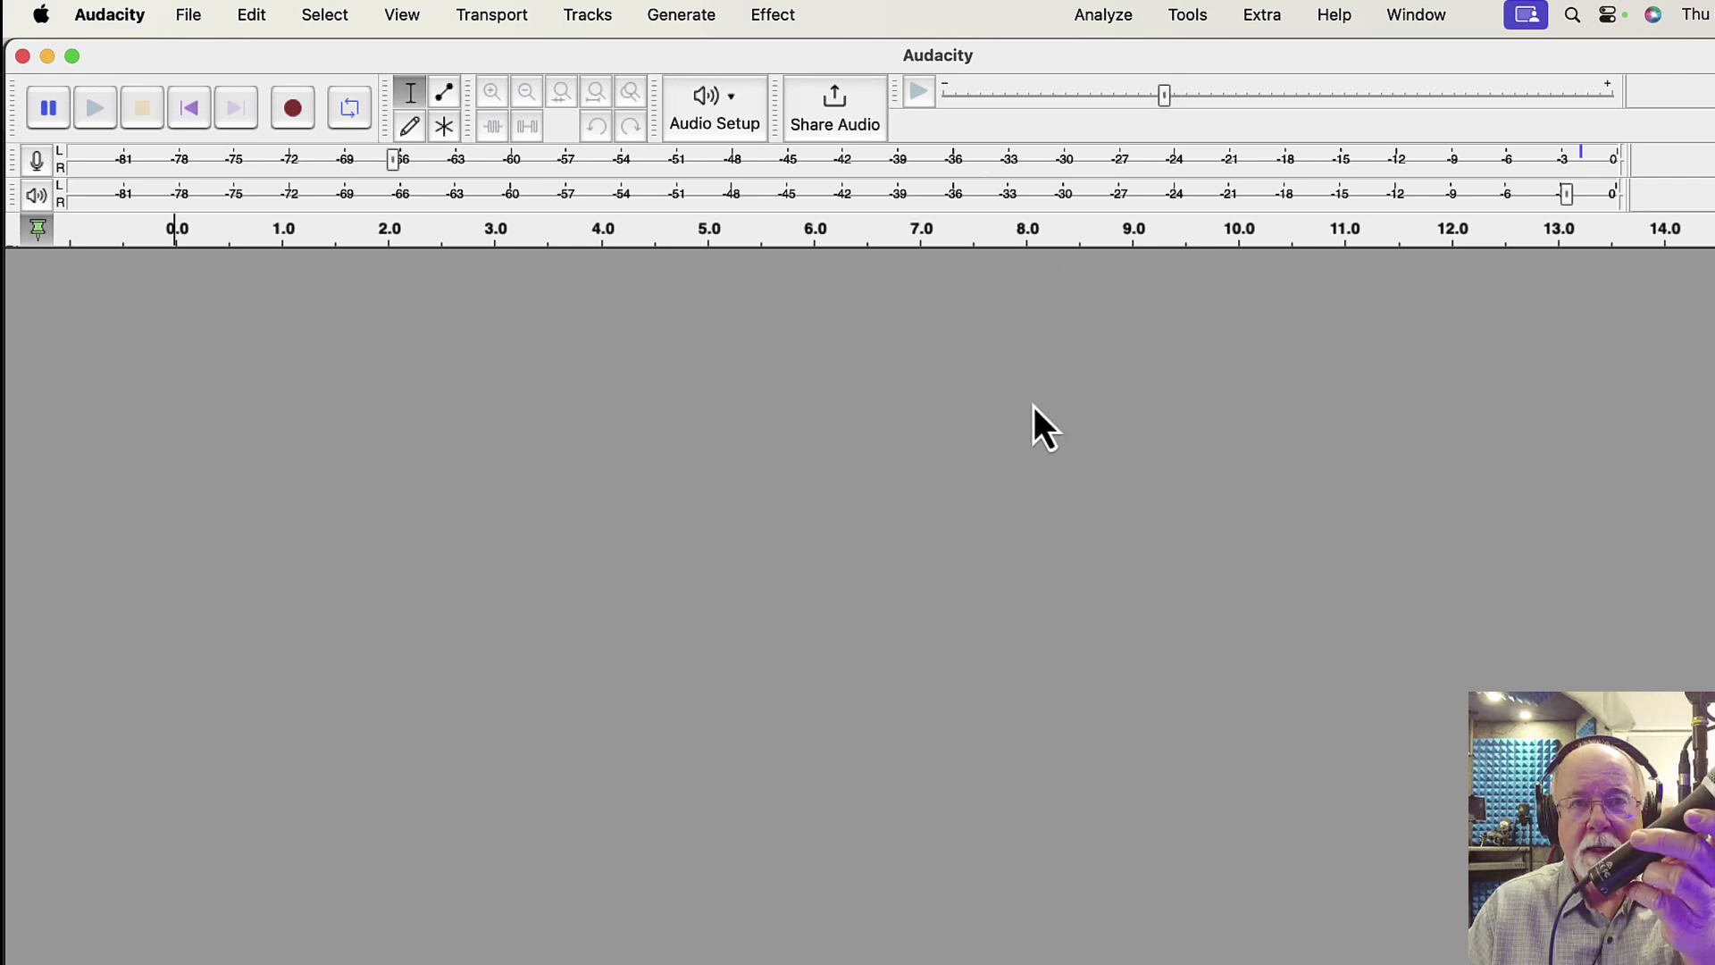
{"action": "left_click", "coordinate": [40, 161]}
{"action": "left_click", "coordinate": [73, 186]}
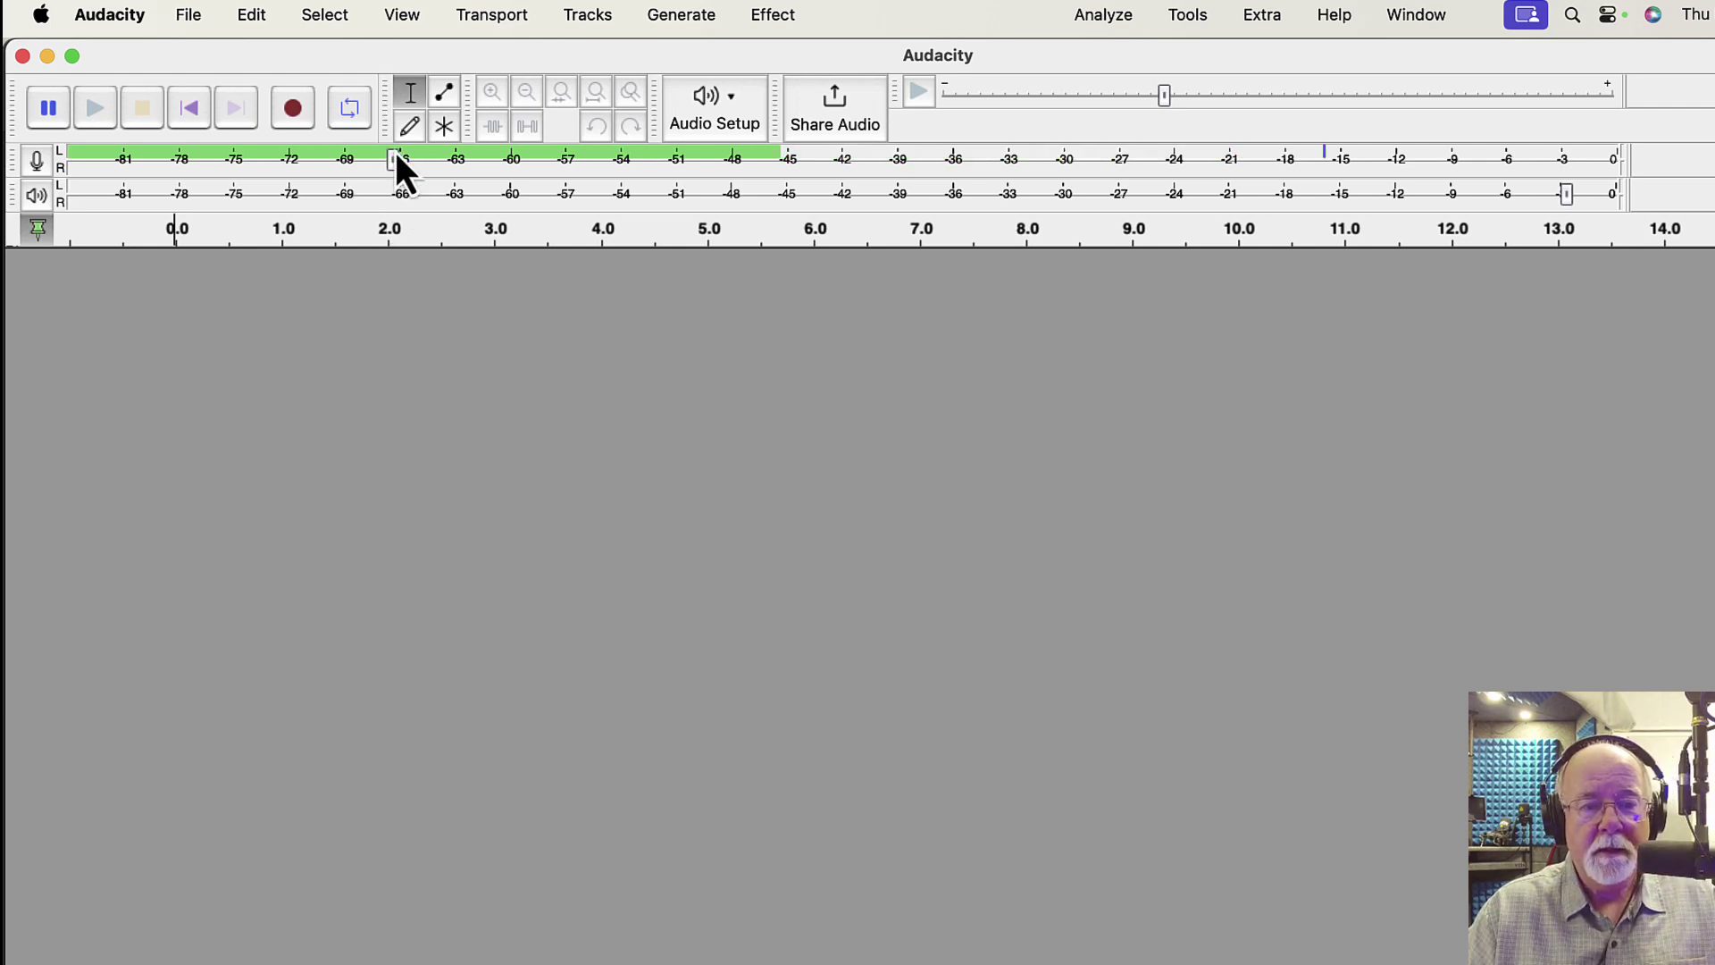
Test the ATR2100x-USB Microphone's recording level from 7% to near maximum, and leave it at roughly a third
{"action": "left_click_drag", "start_coordinate": [396, 154], "coordinate": [179, 161]}
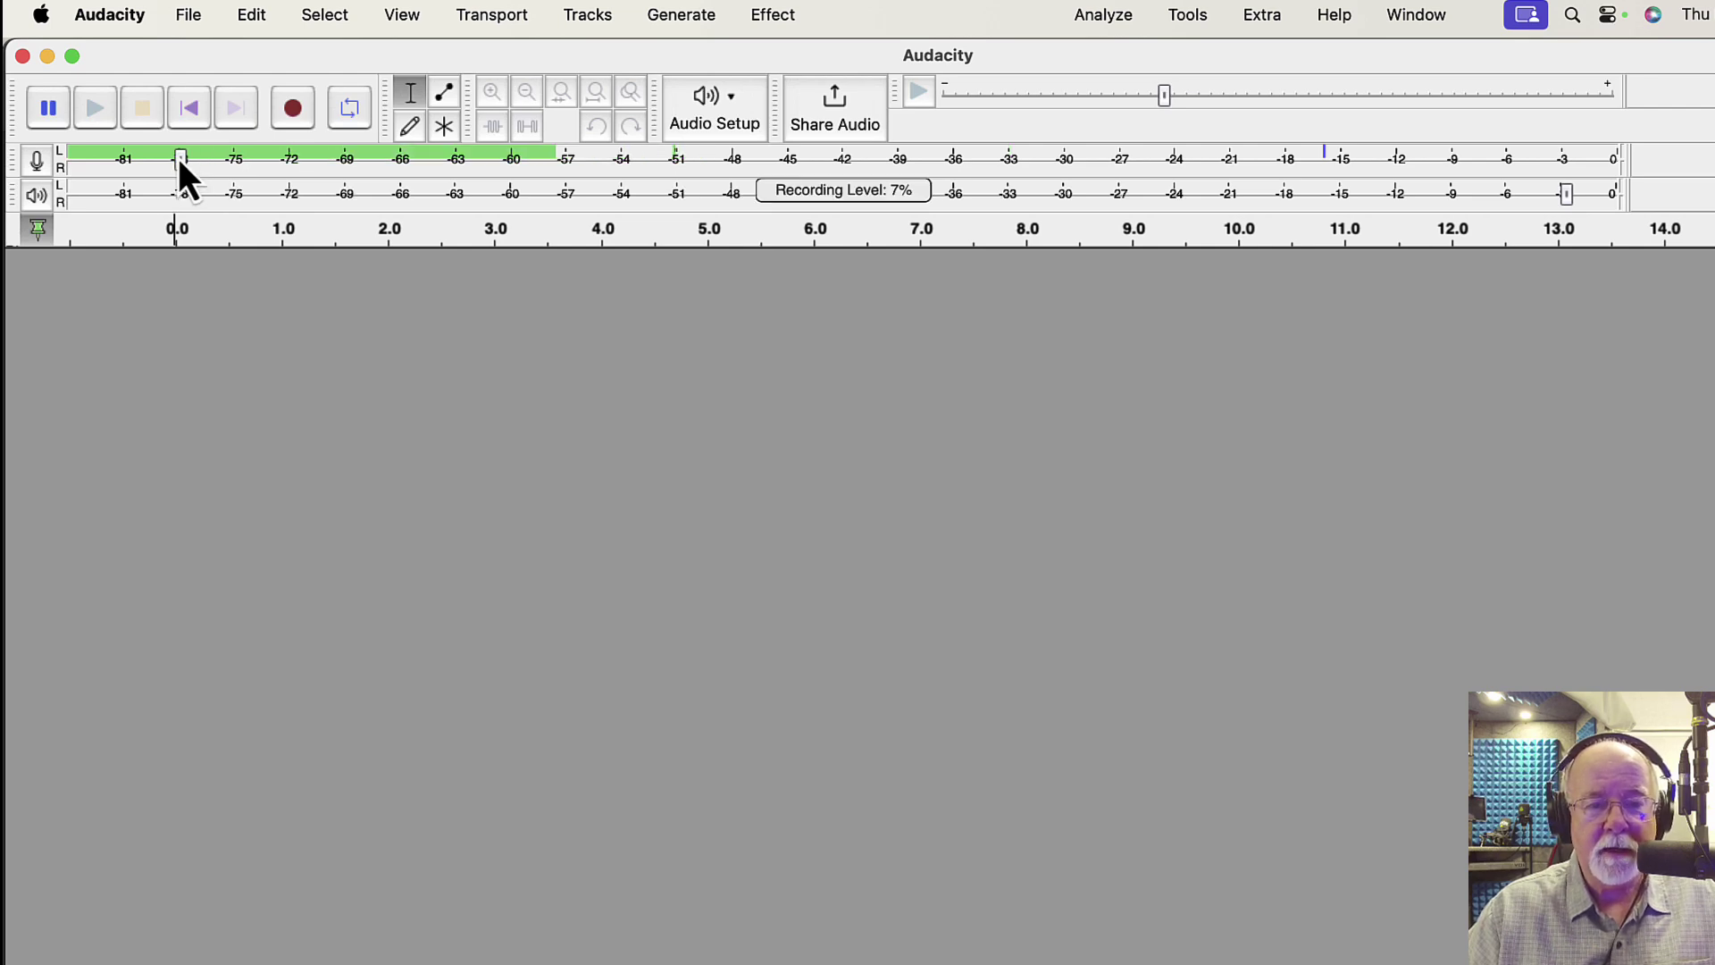
{"action": "left_click_drag", "start_coordinate": [178, 161], "coordinate": [1132, 167]}
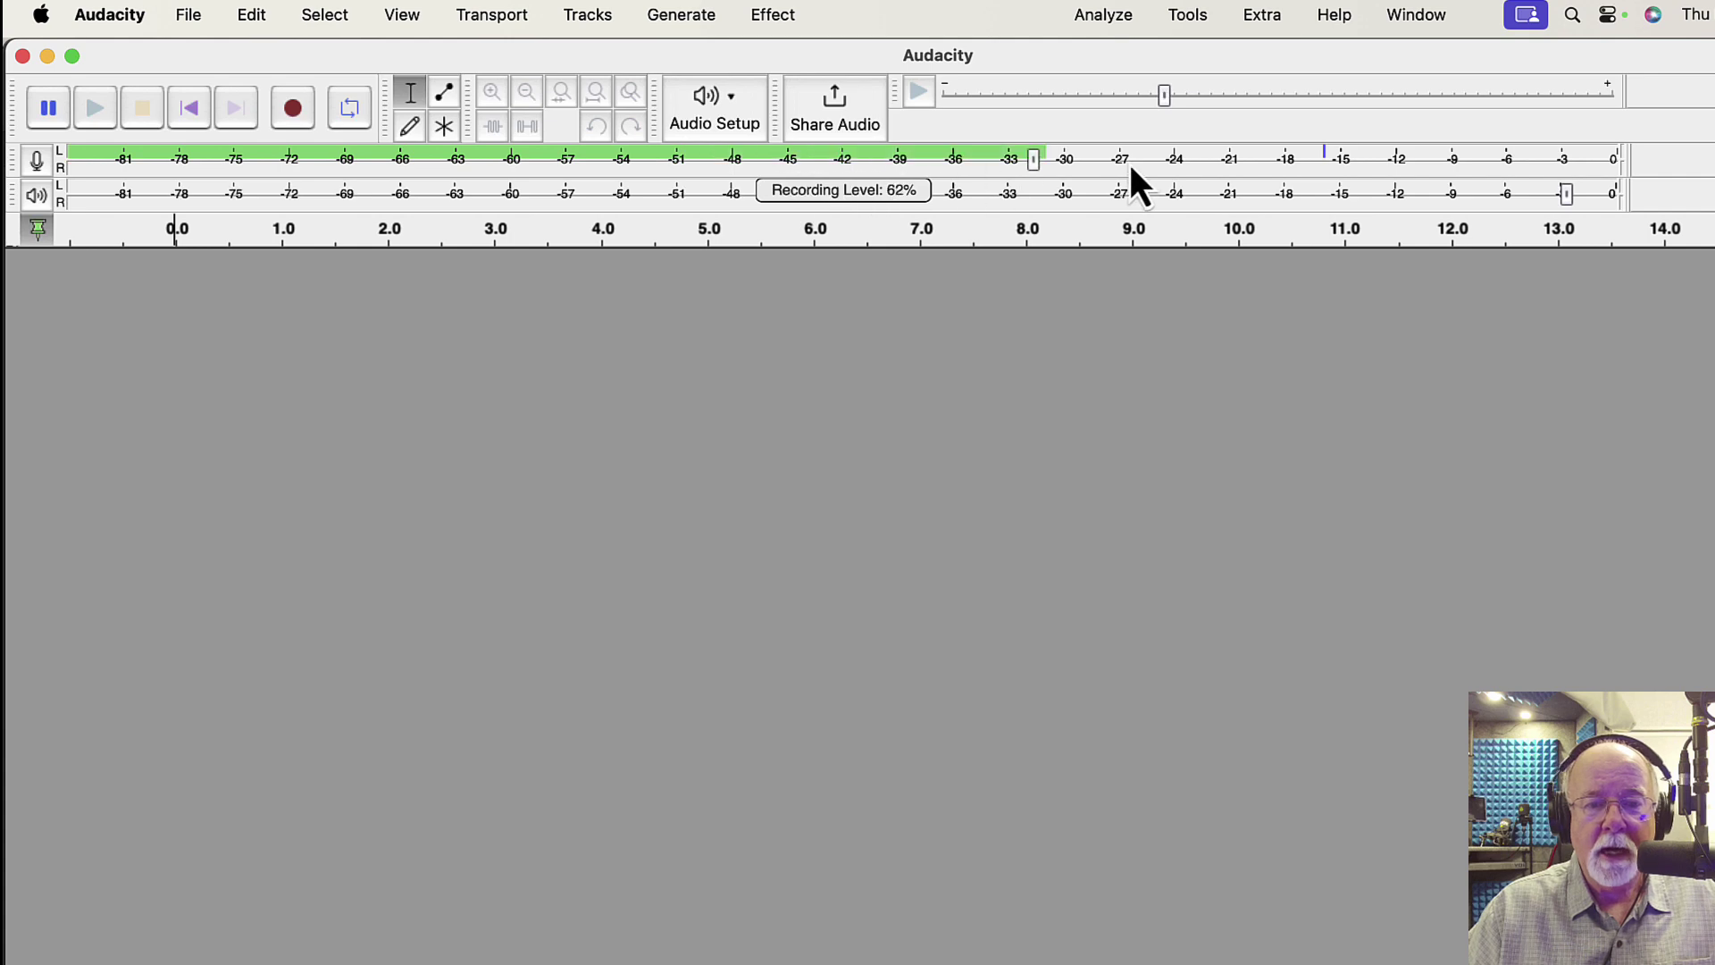
{"action": "left_click_drag", "start_coordinate": [1318, 168], "coordinate": [1566, 186]}
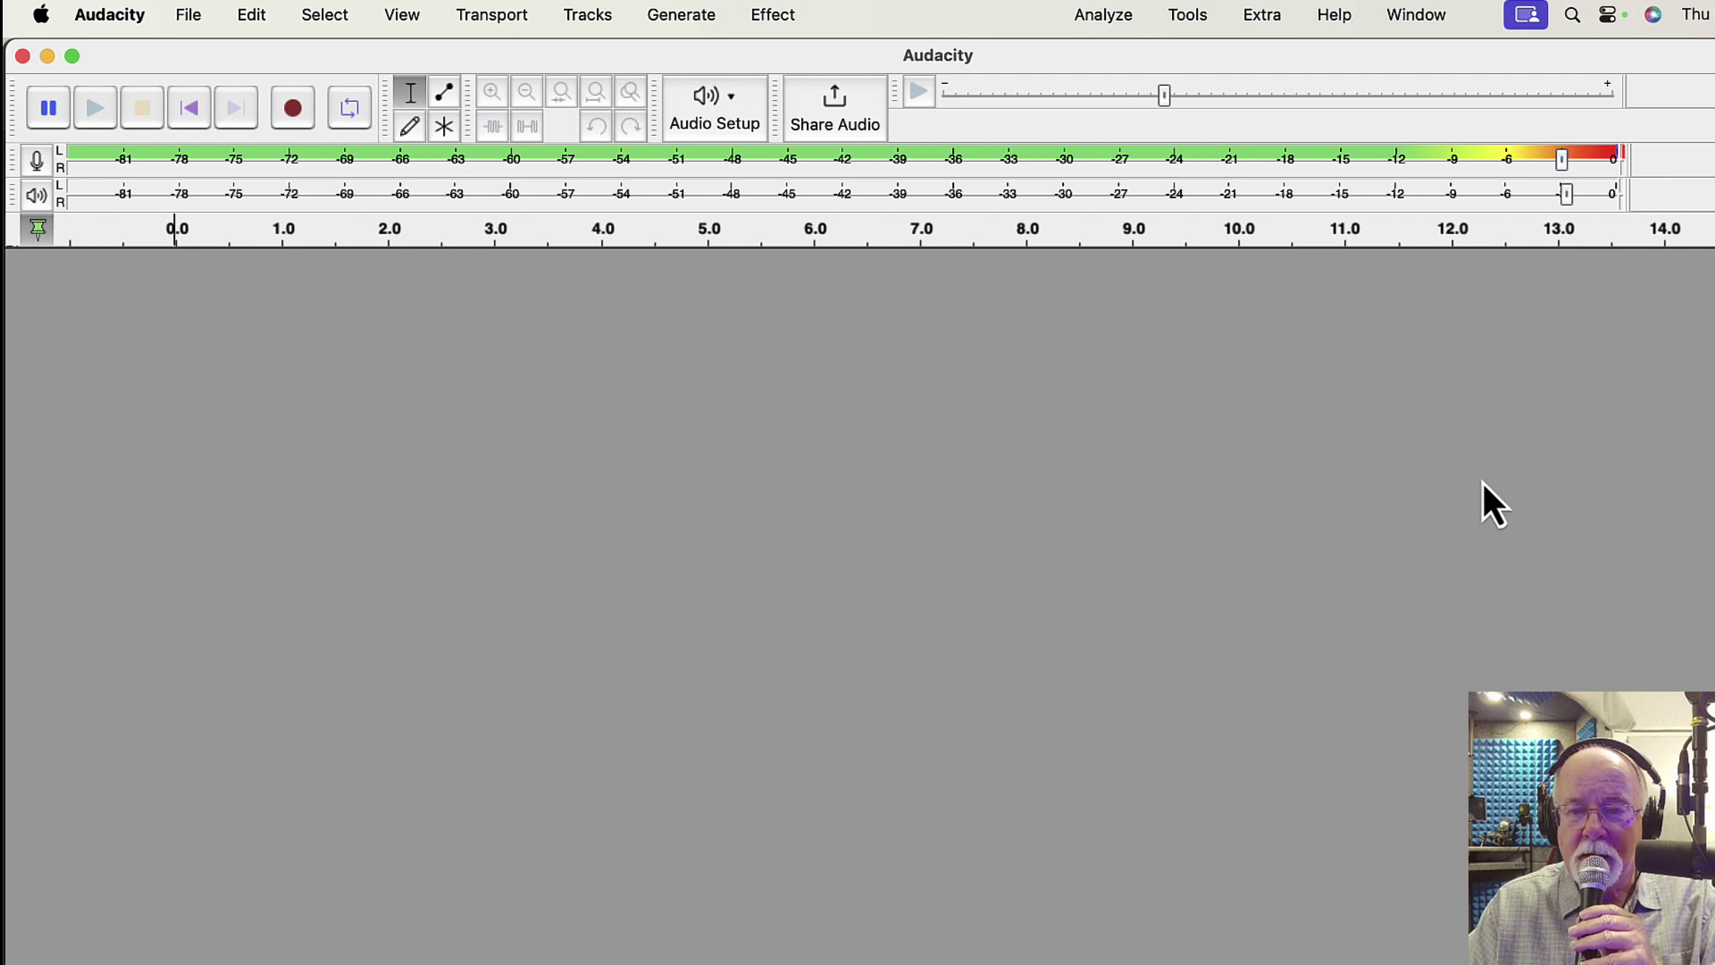
{"action": "left_click_drag", "start_coordinate": [1560, 155], "coordinate": [1084, 163]}
{"action": "left_click_drag", "start_coordinate": [954, 161], "coordinate": [573, 158]}
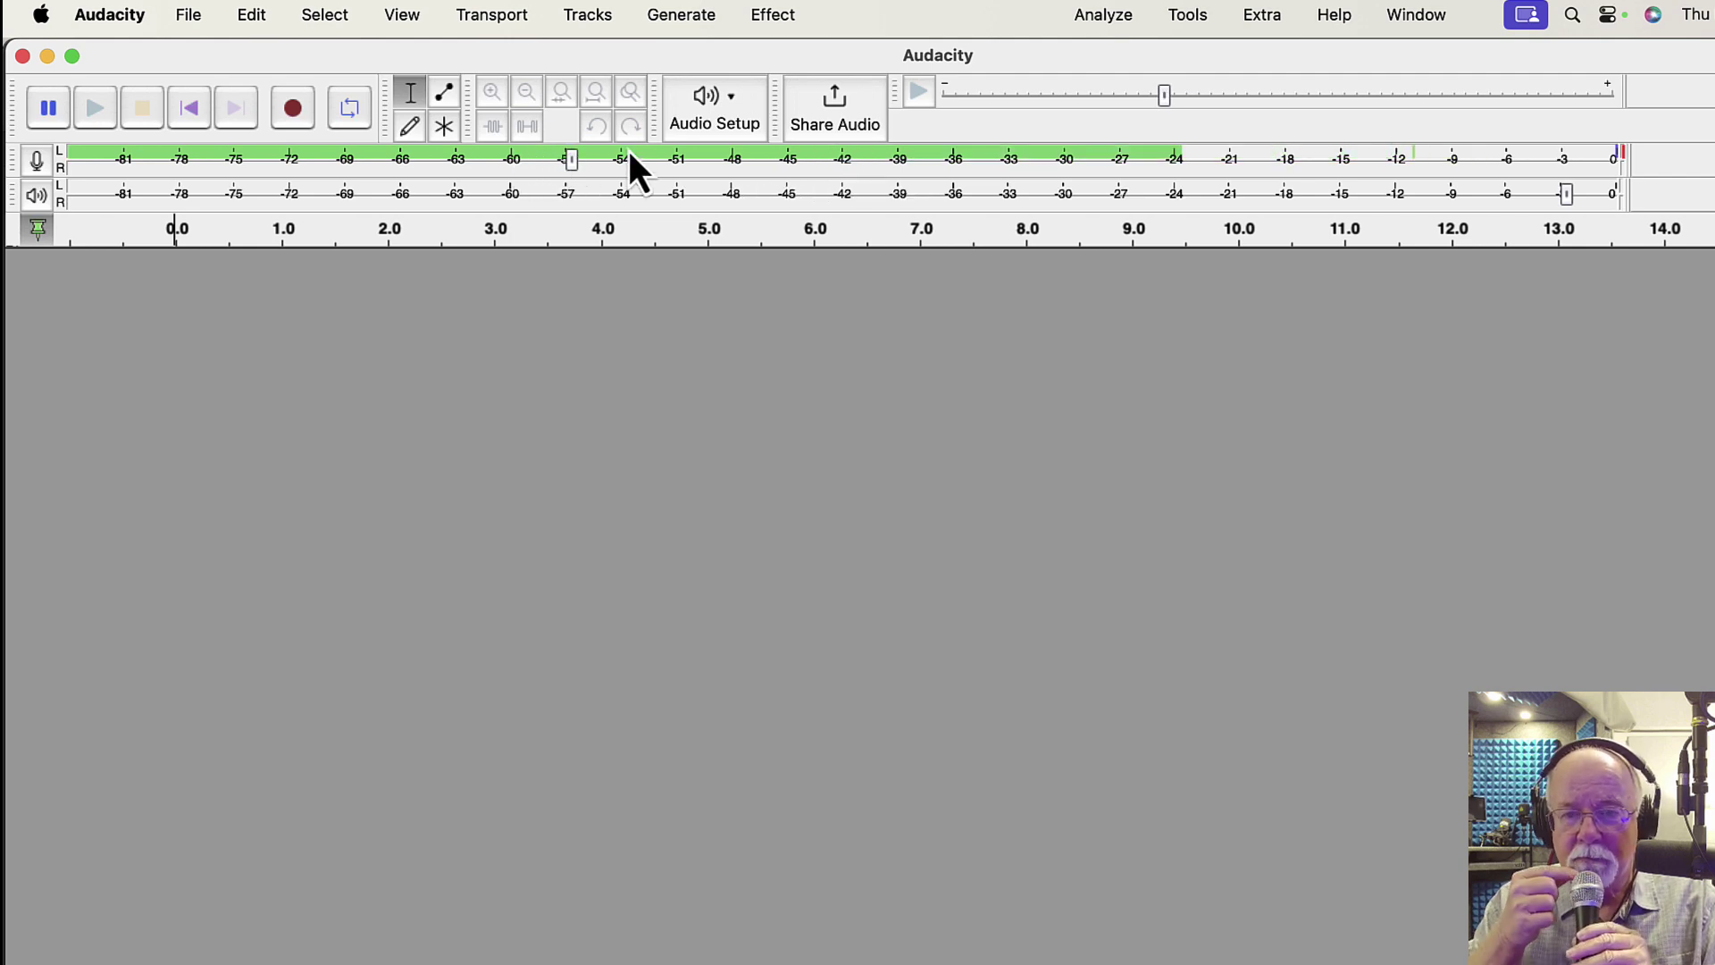
{"action": "left_click", "coordinate": [577, 159]}
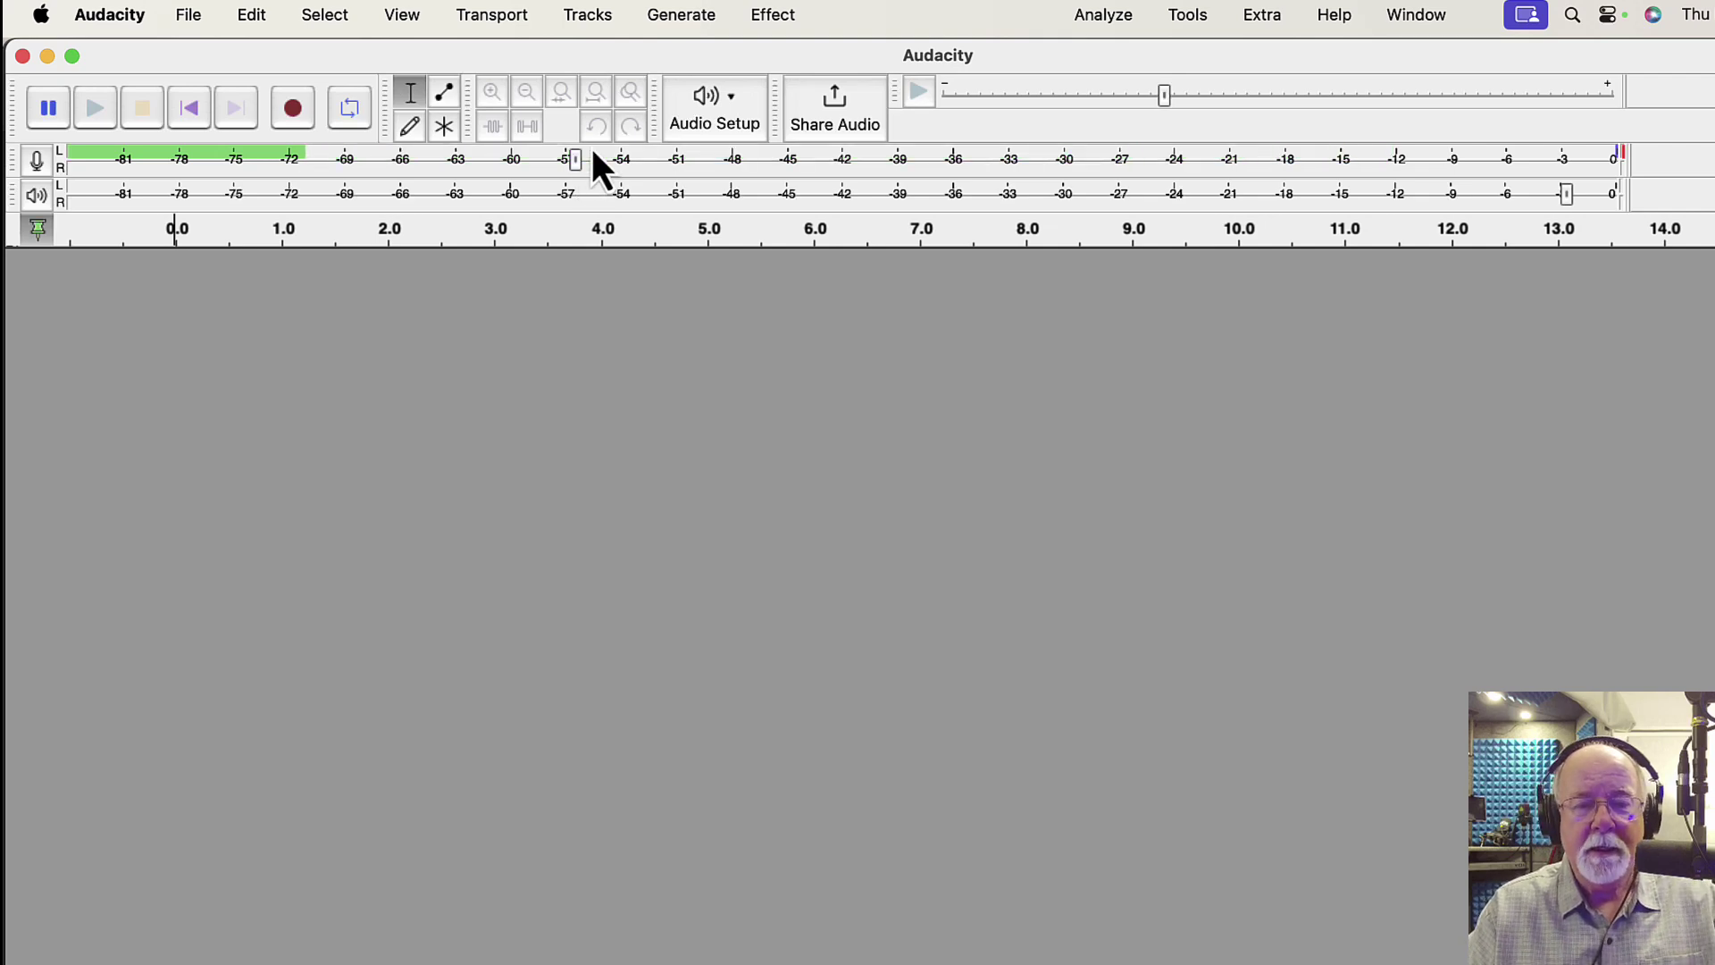
Switch the recording device back to RODECaster Duo Chat
{"action": "left_click", "coordinate": [731, 97]}
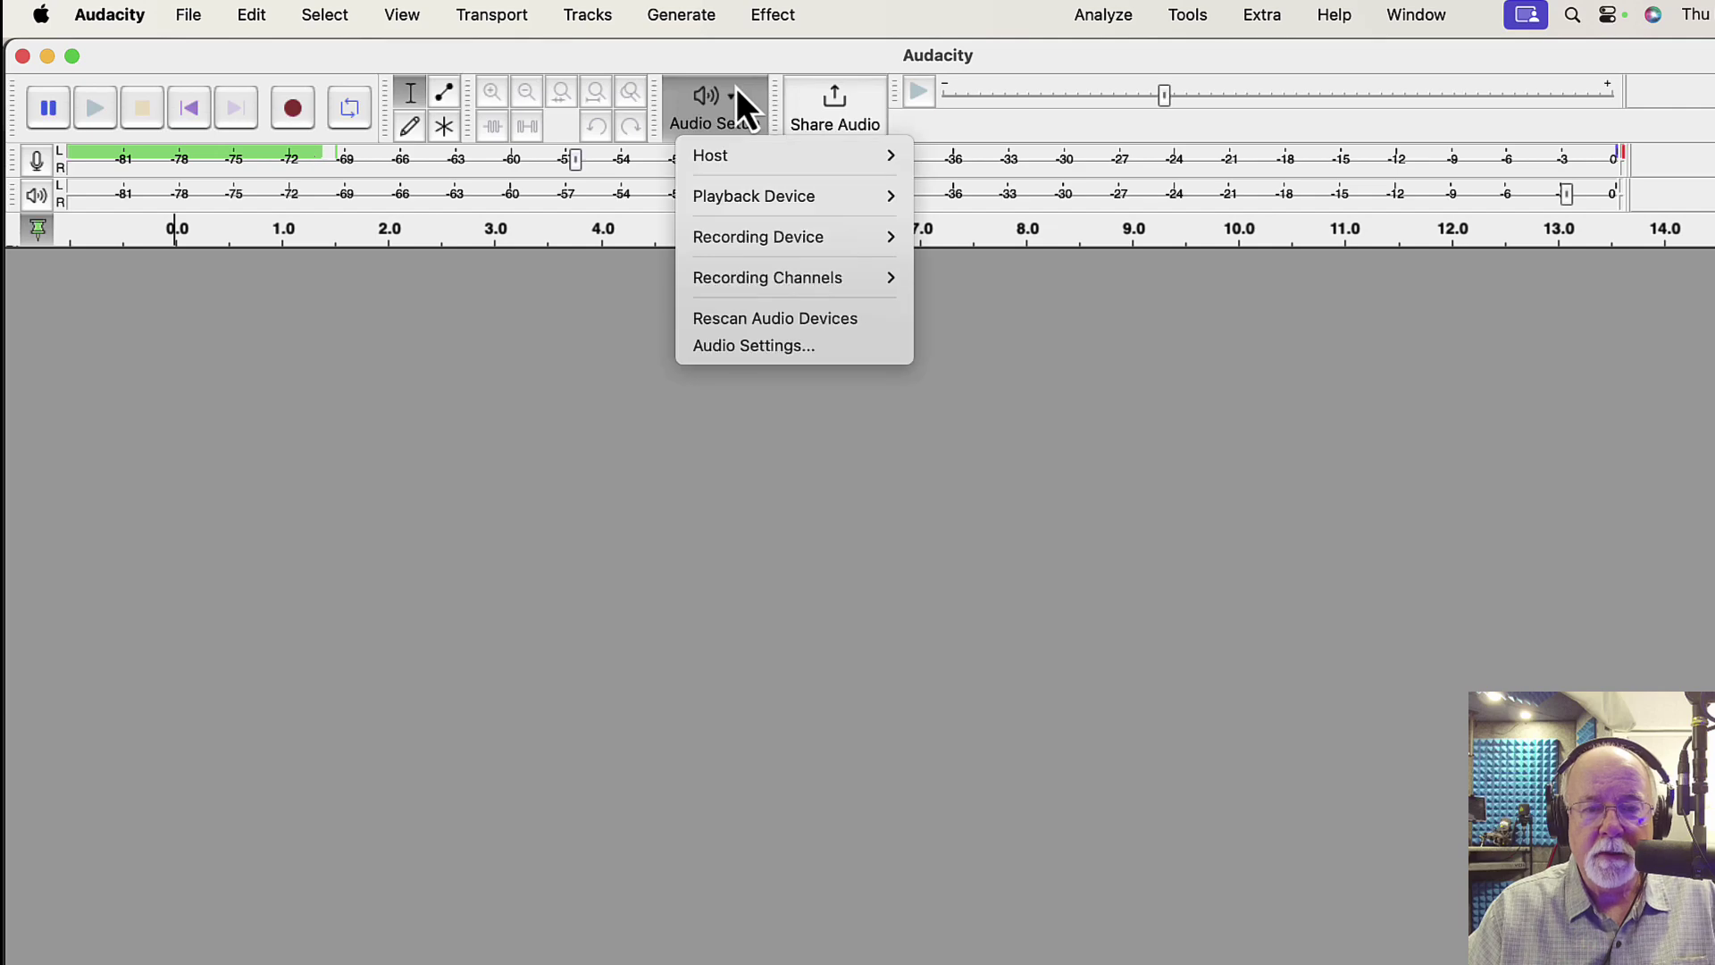
{"action": "mouse_move", "coordinate": [809, 235]}
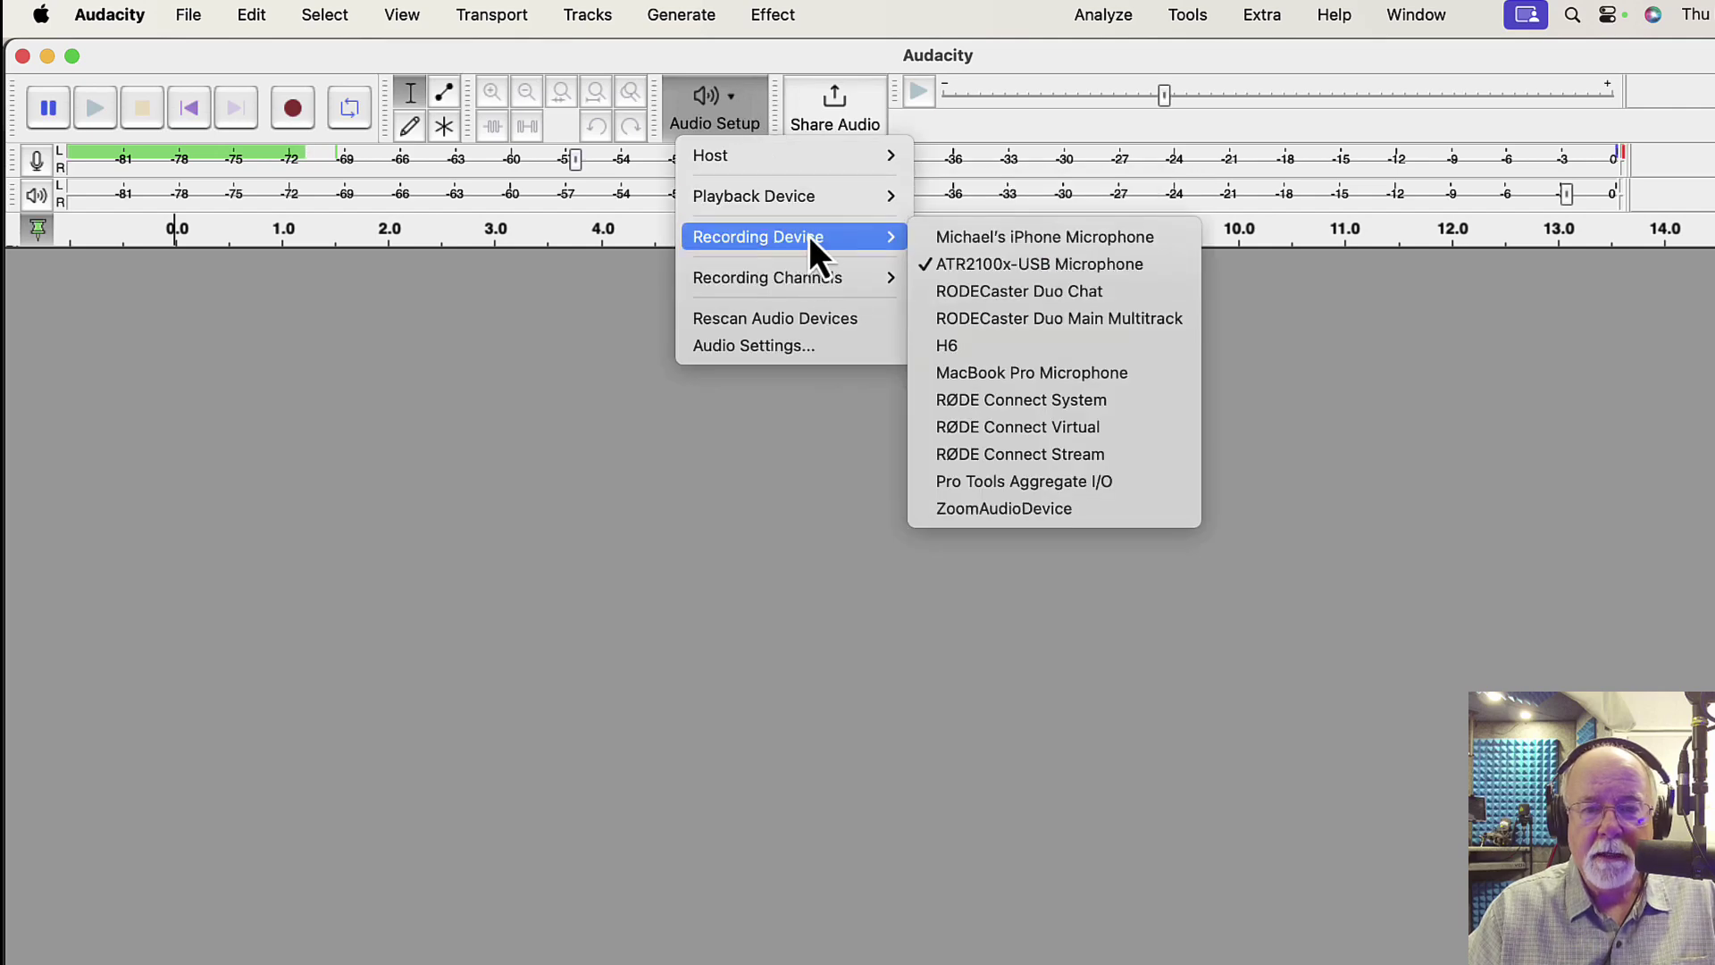
{"action": "left_click", "coordinate": [990, 295]}
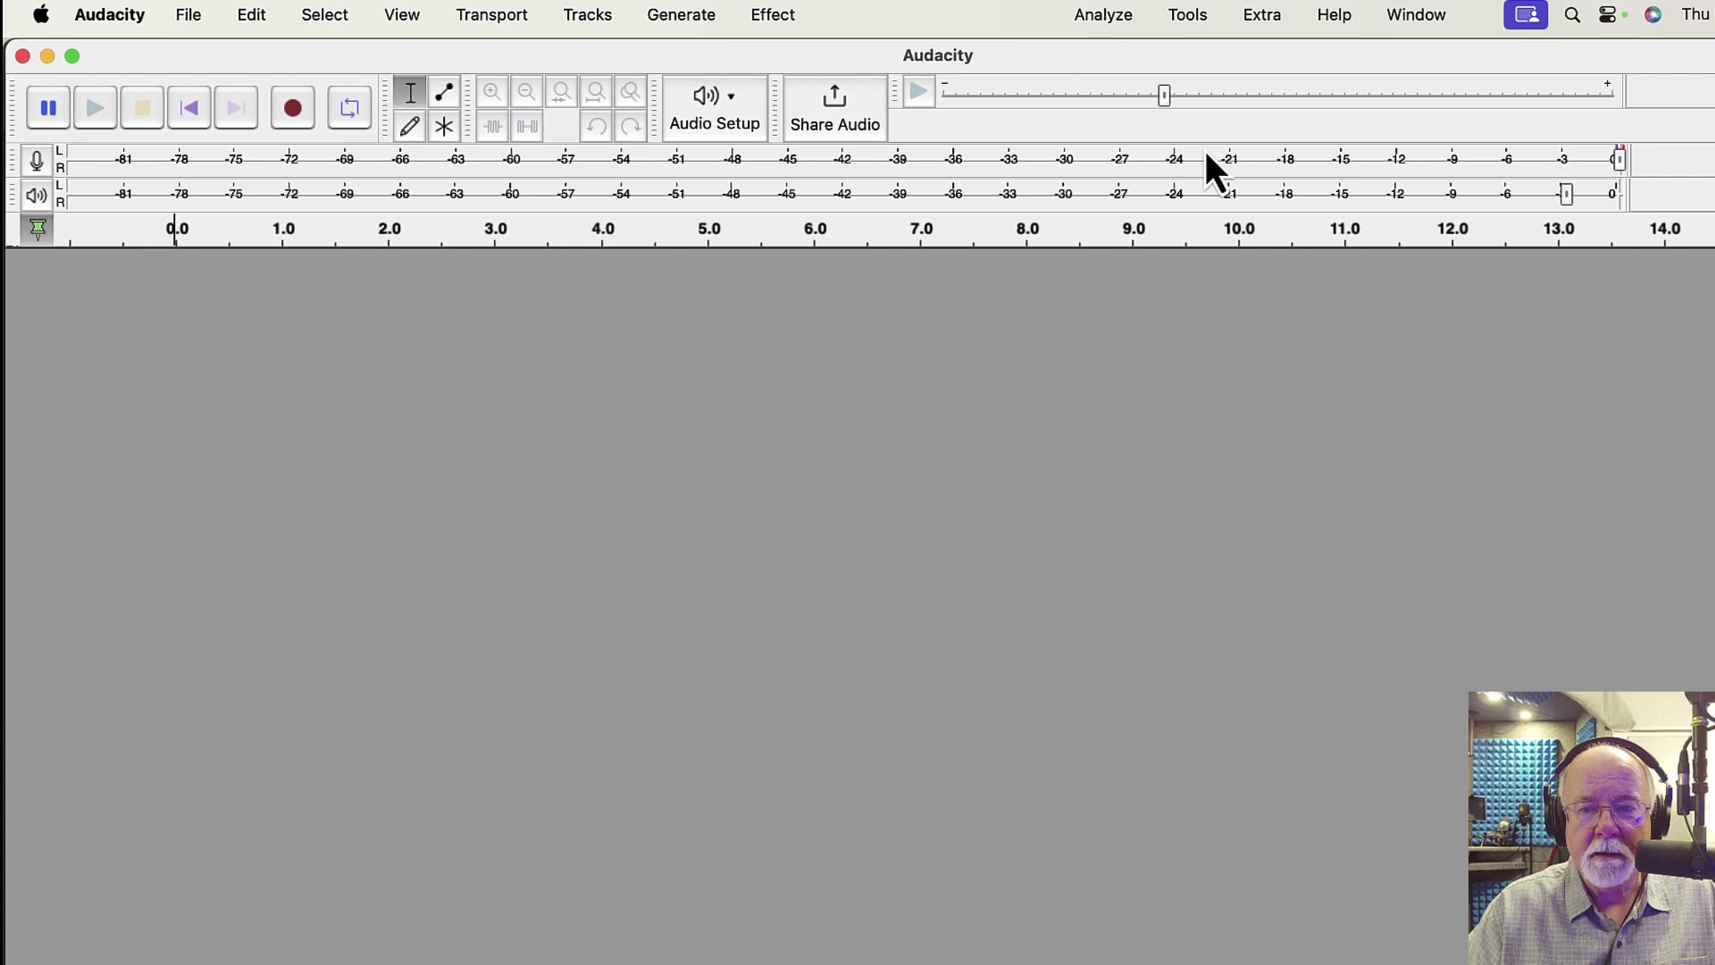
Check the RODECaster Duo Chat's recording level and enable silent monitoring for it
{"action": "mouse_move", "coordinate": [1205, 152]}
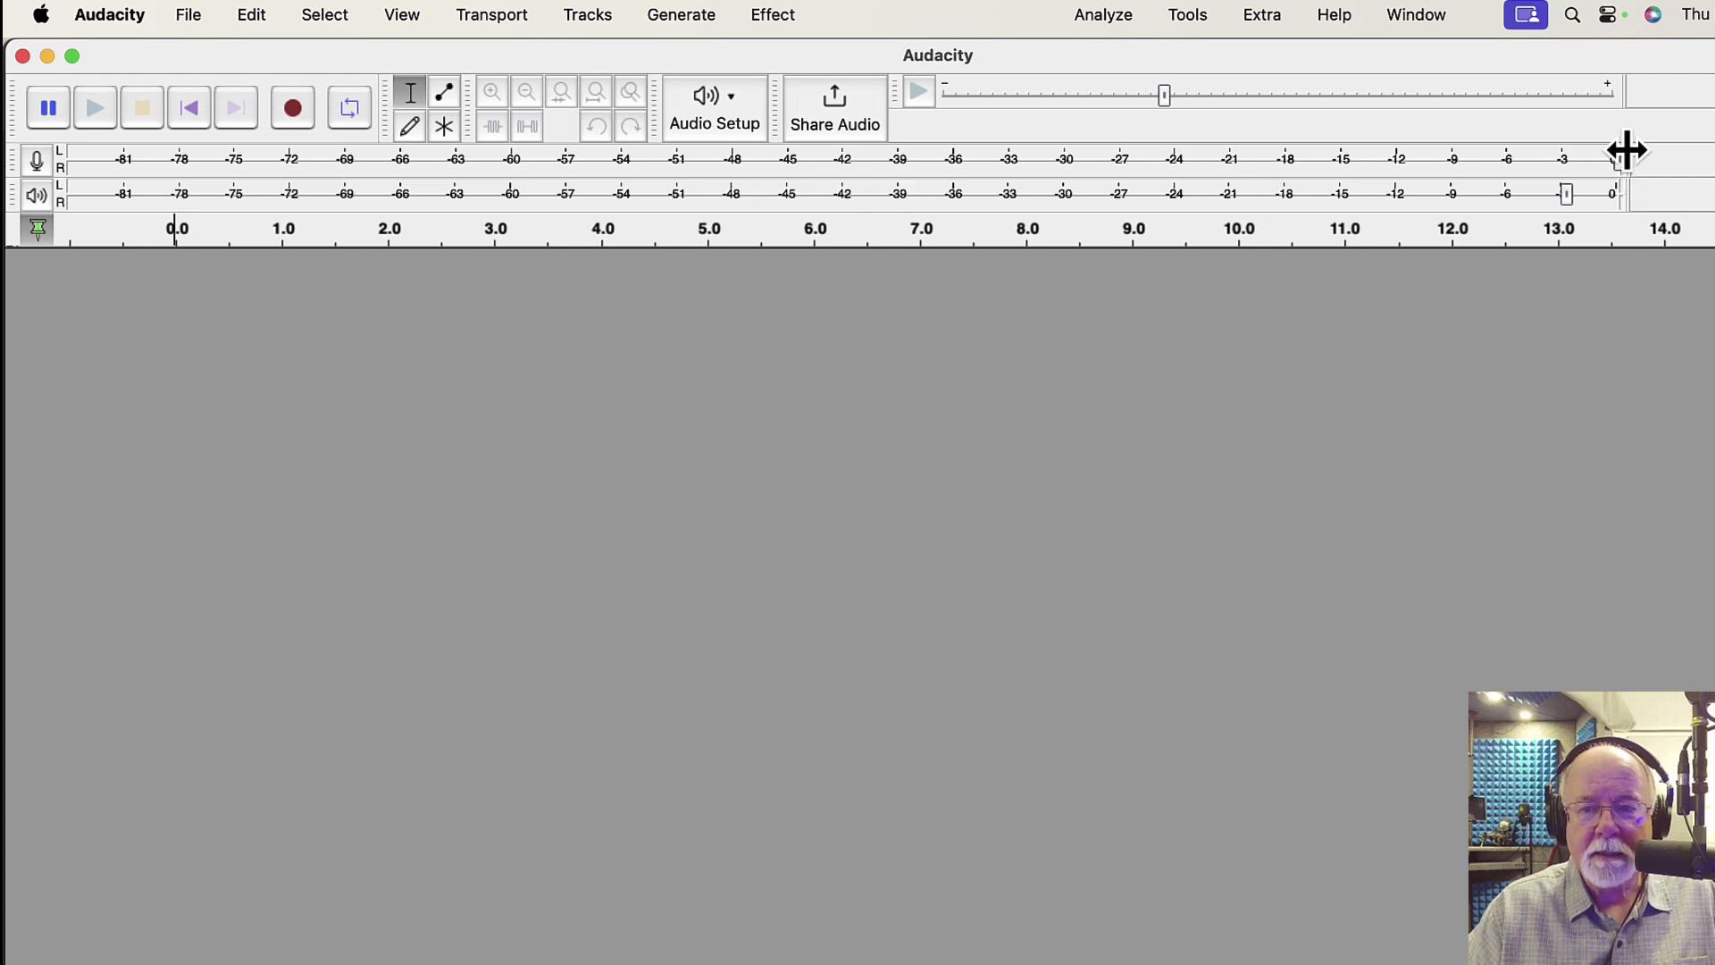
{"action": "mouse_move", "coordinate": [1621, 155]}
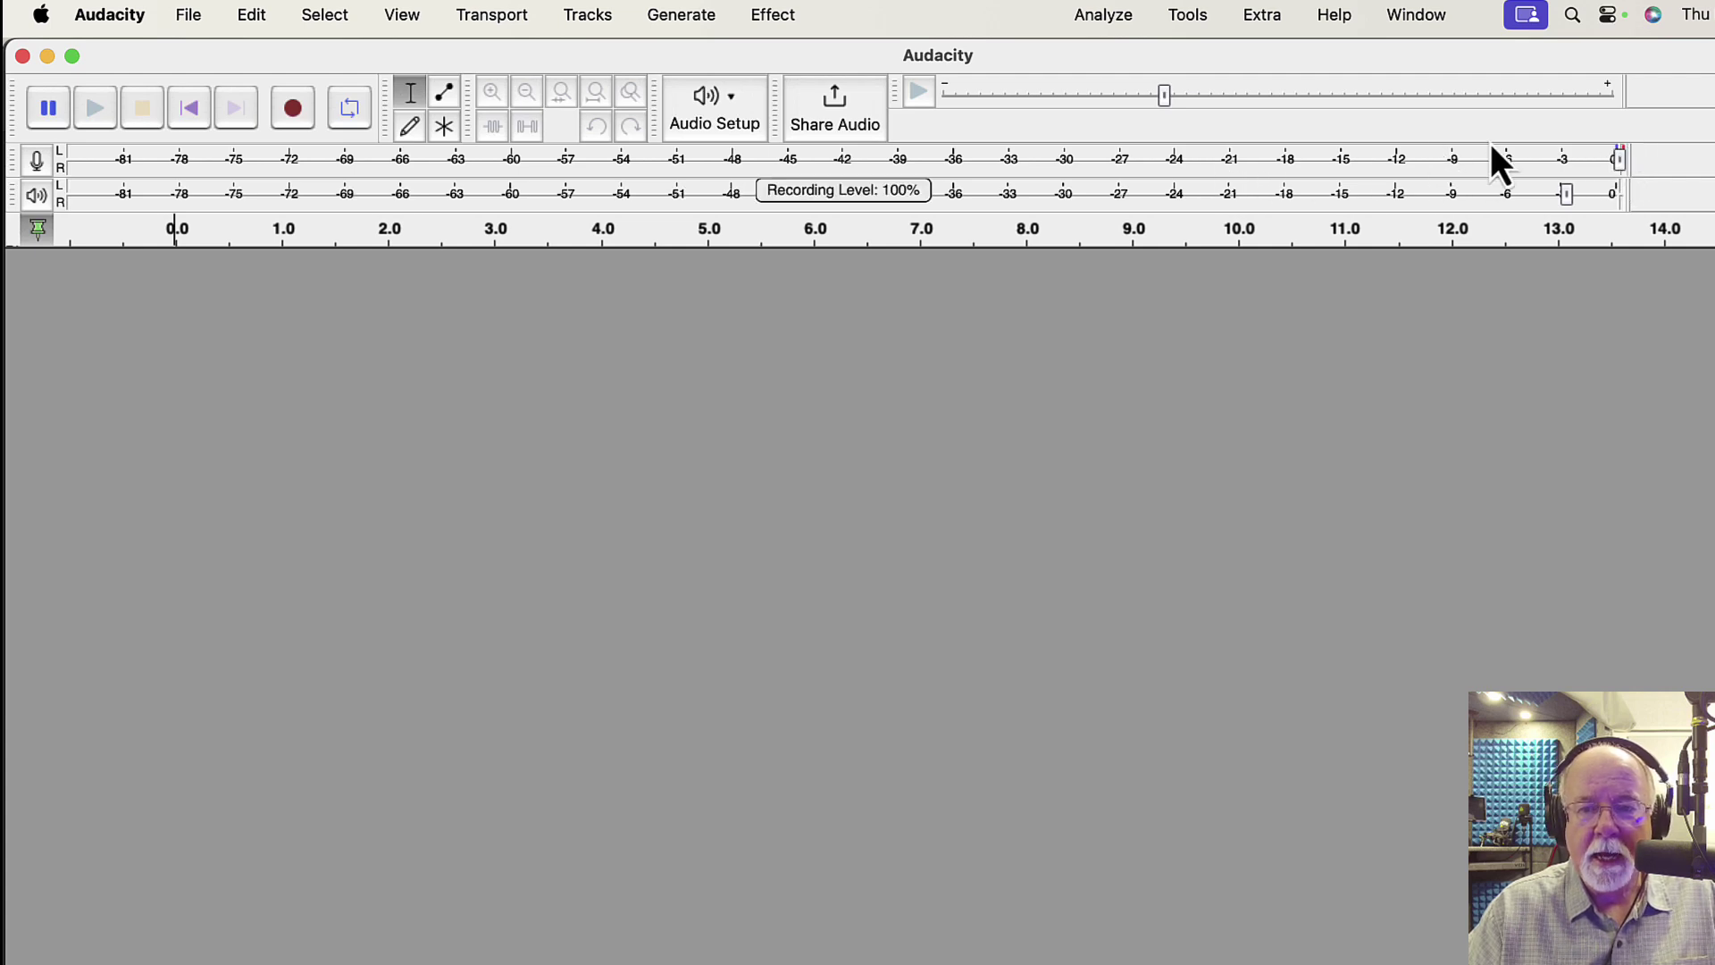
{"action": "left_click", "coordinate": [32, 159]}
{"action": "left_click", "coordinate": [56, 195]}
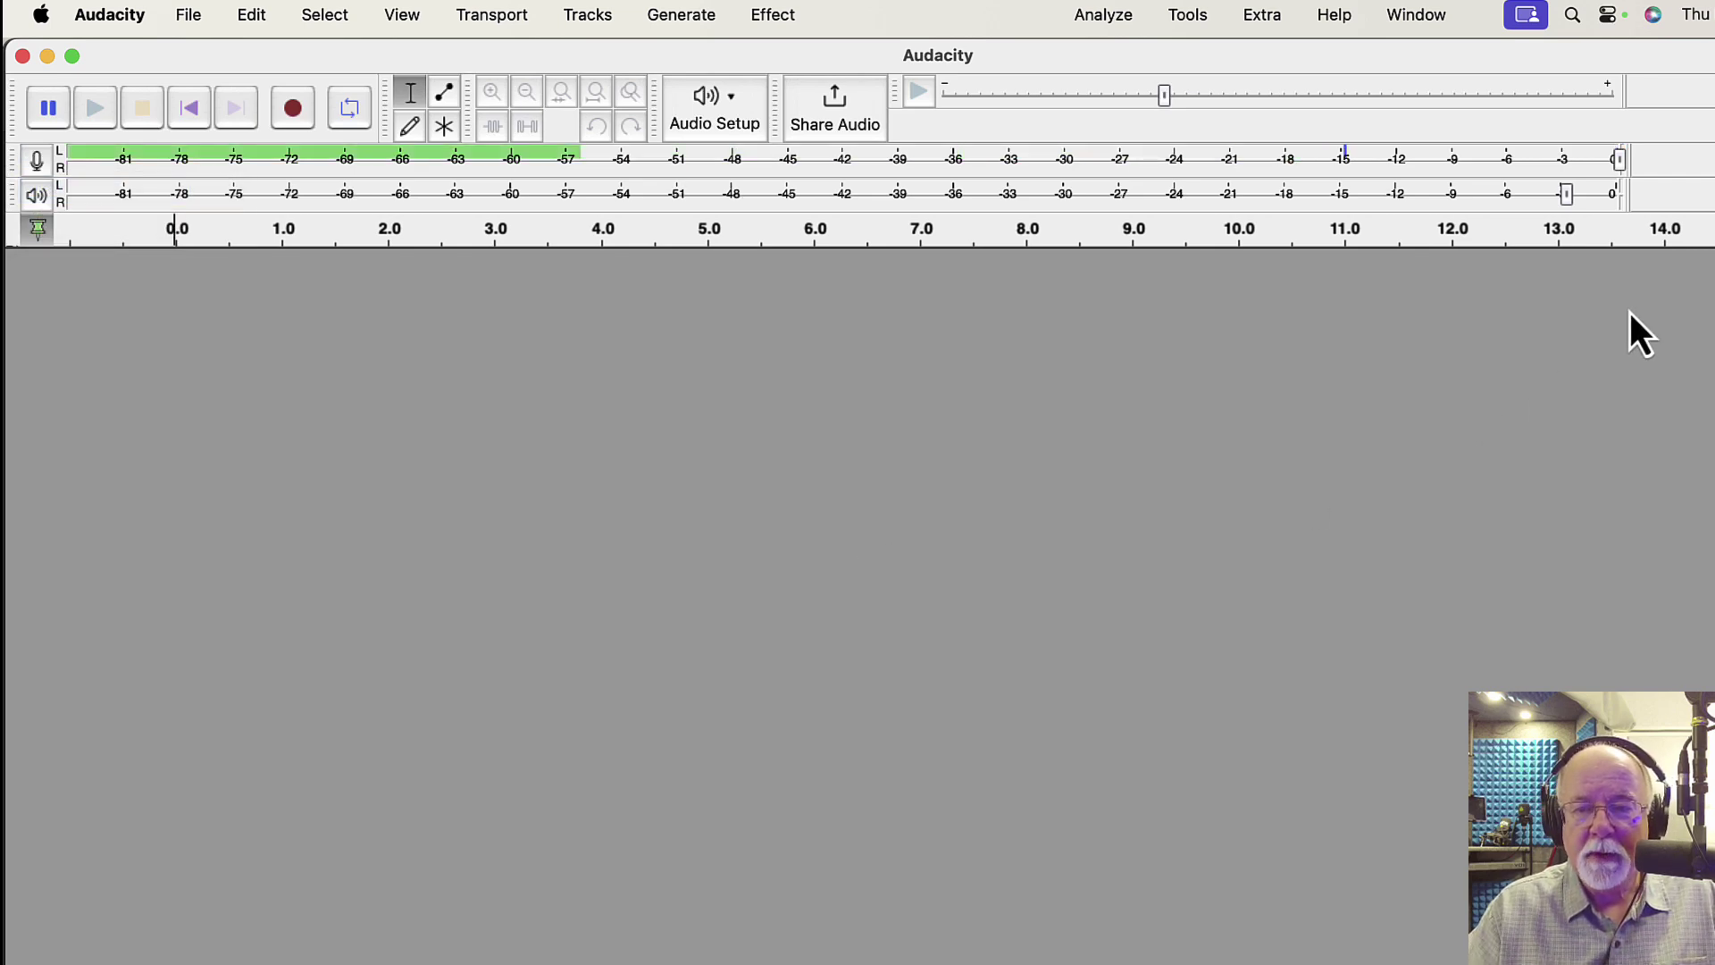
{"action": "mouse_move", "coordinate": [1616, 157]}
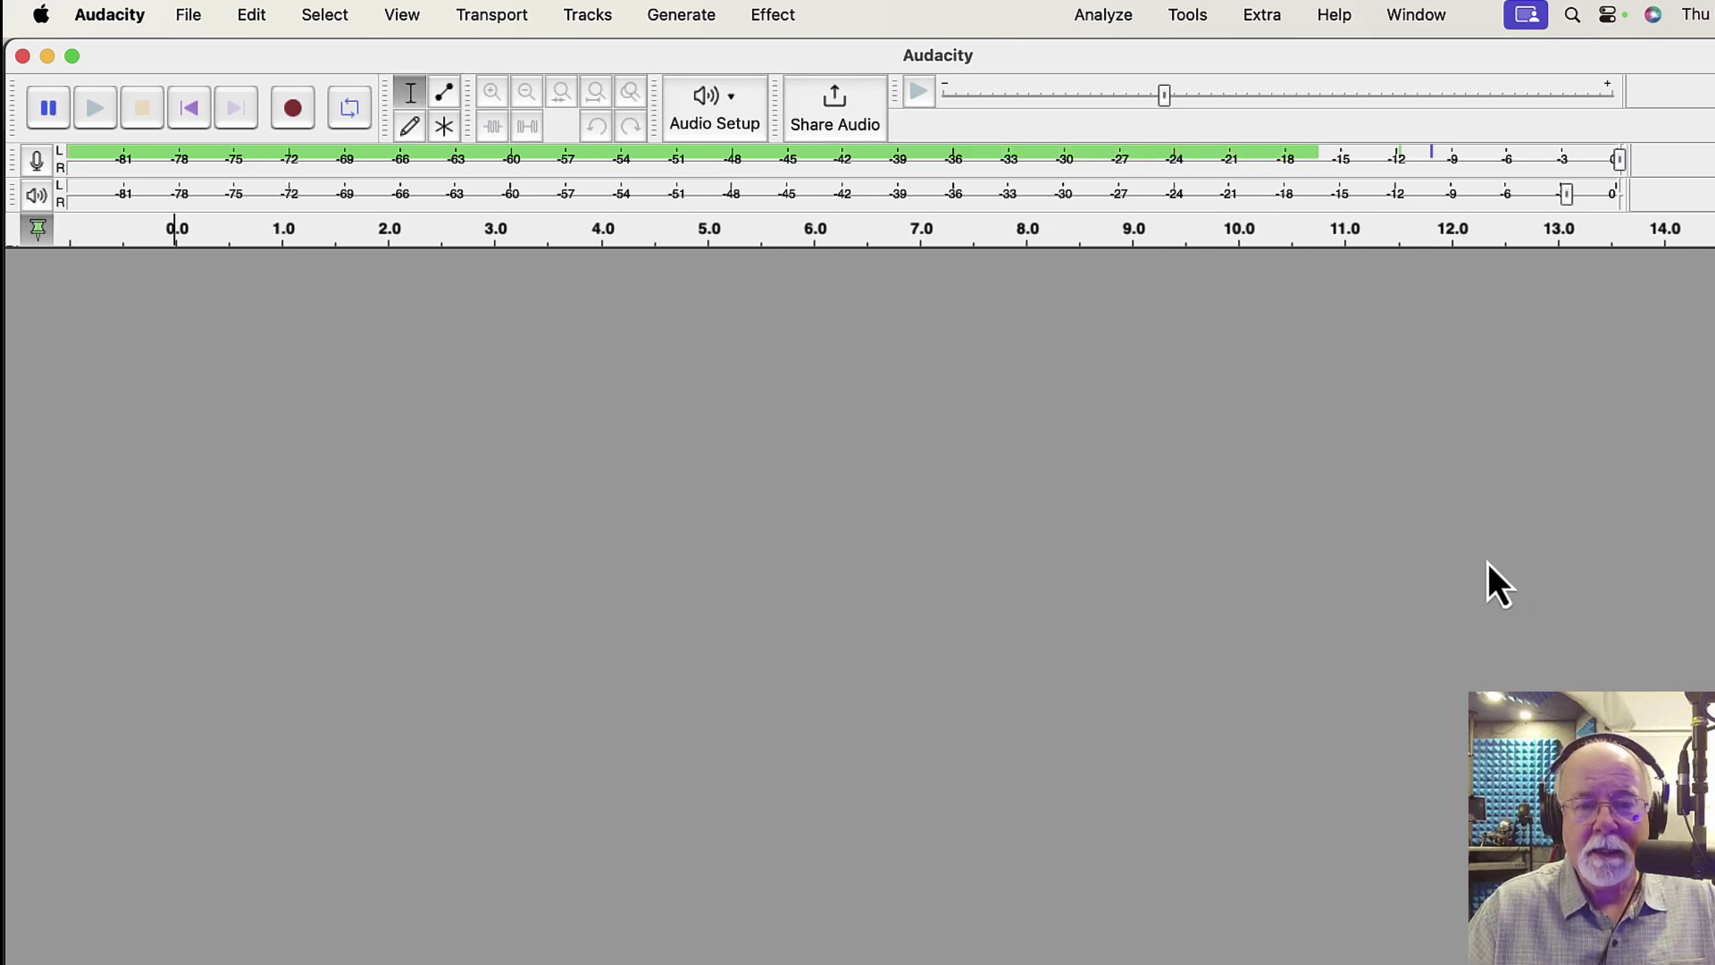
Change the recording device to H6 and enable silent monitoring for it
{"action": "left_click", "coordinate": [748, 94]}
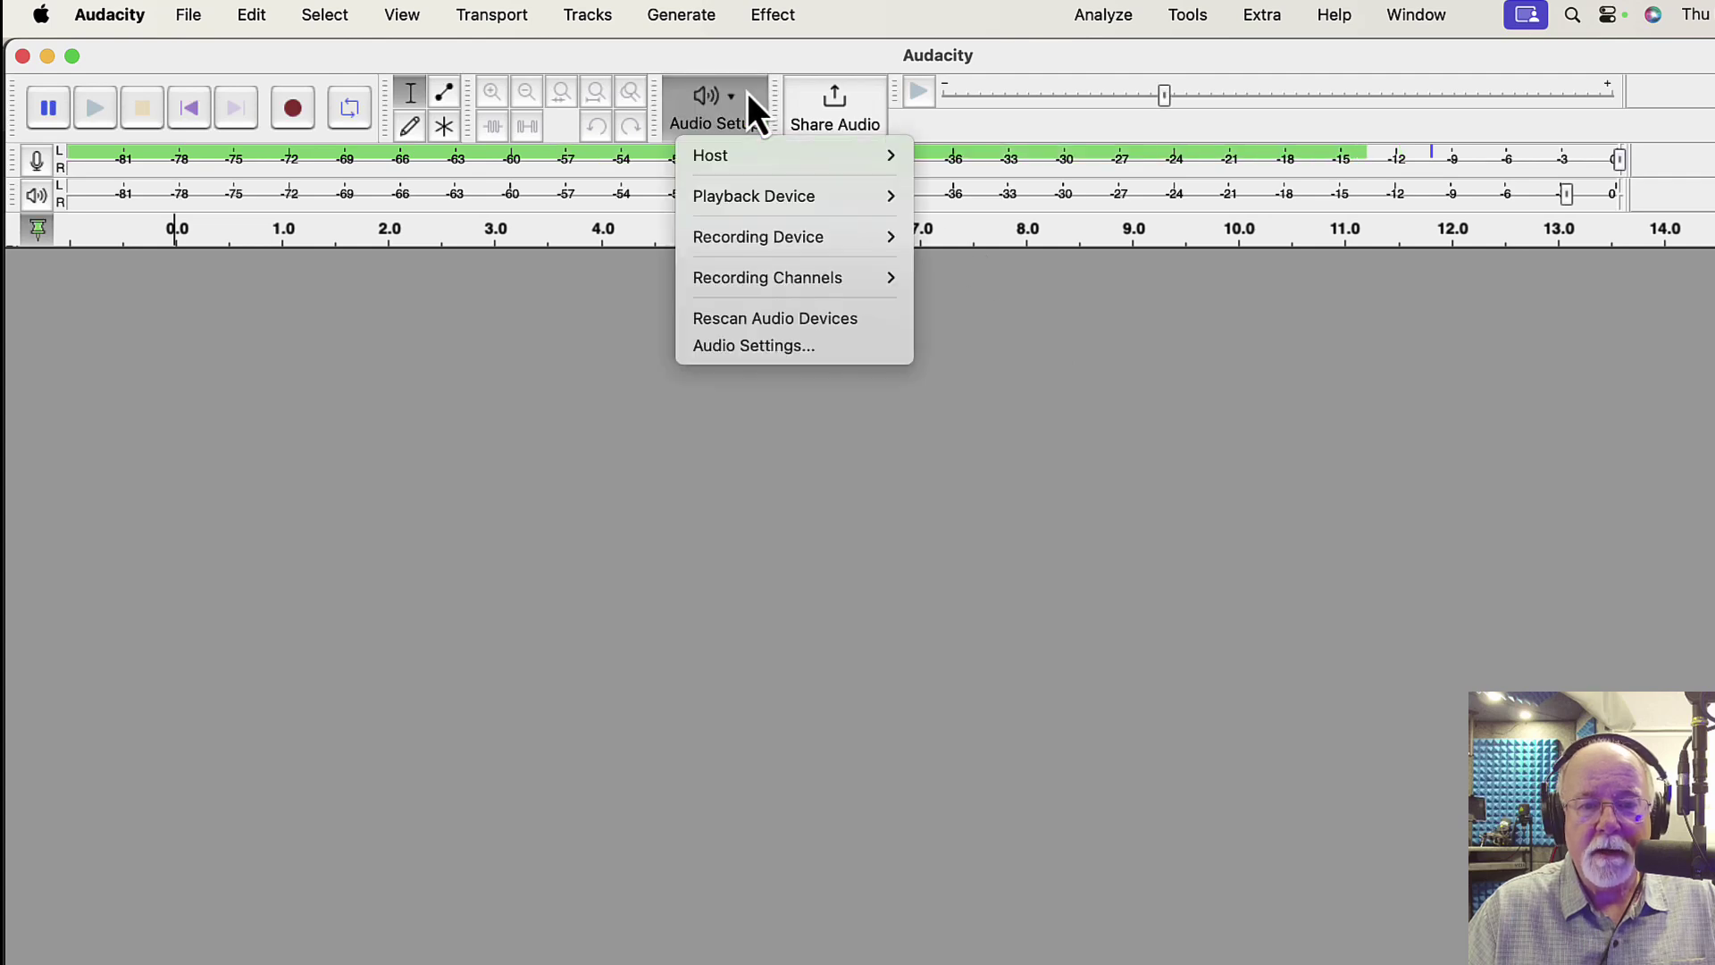
{"action": "mouse_move", "coordinate": [769, 234]}
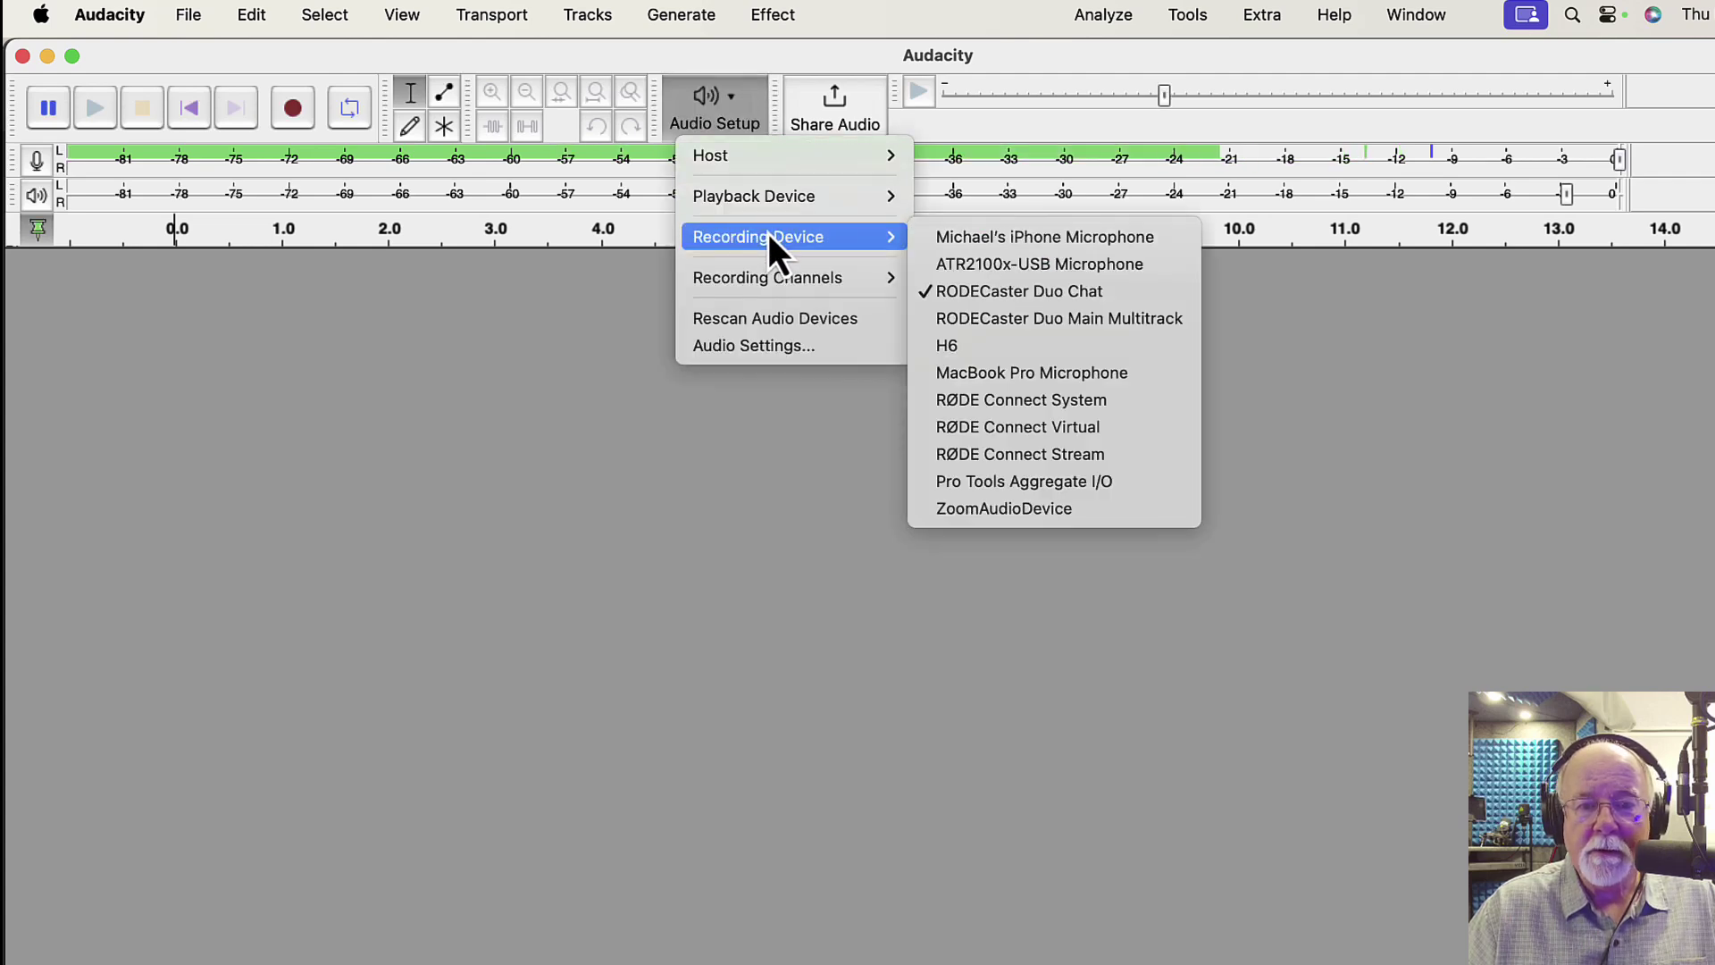
{"action": "left_click", "coordinate": [994, 348]}
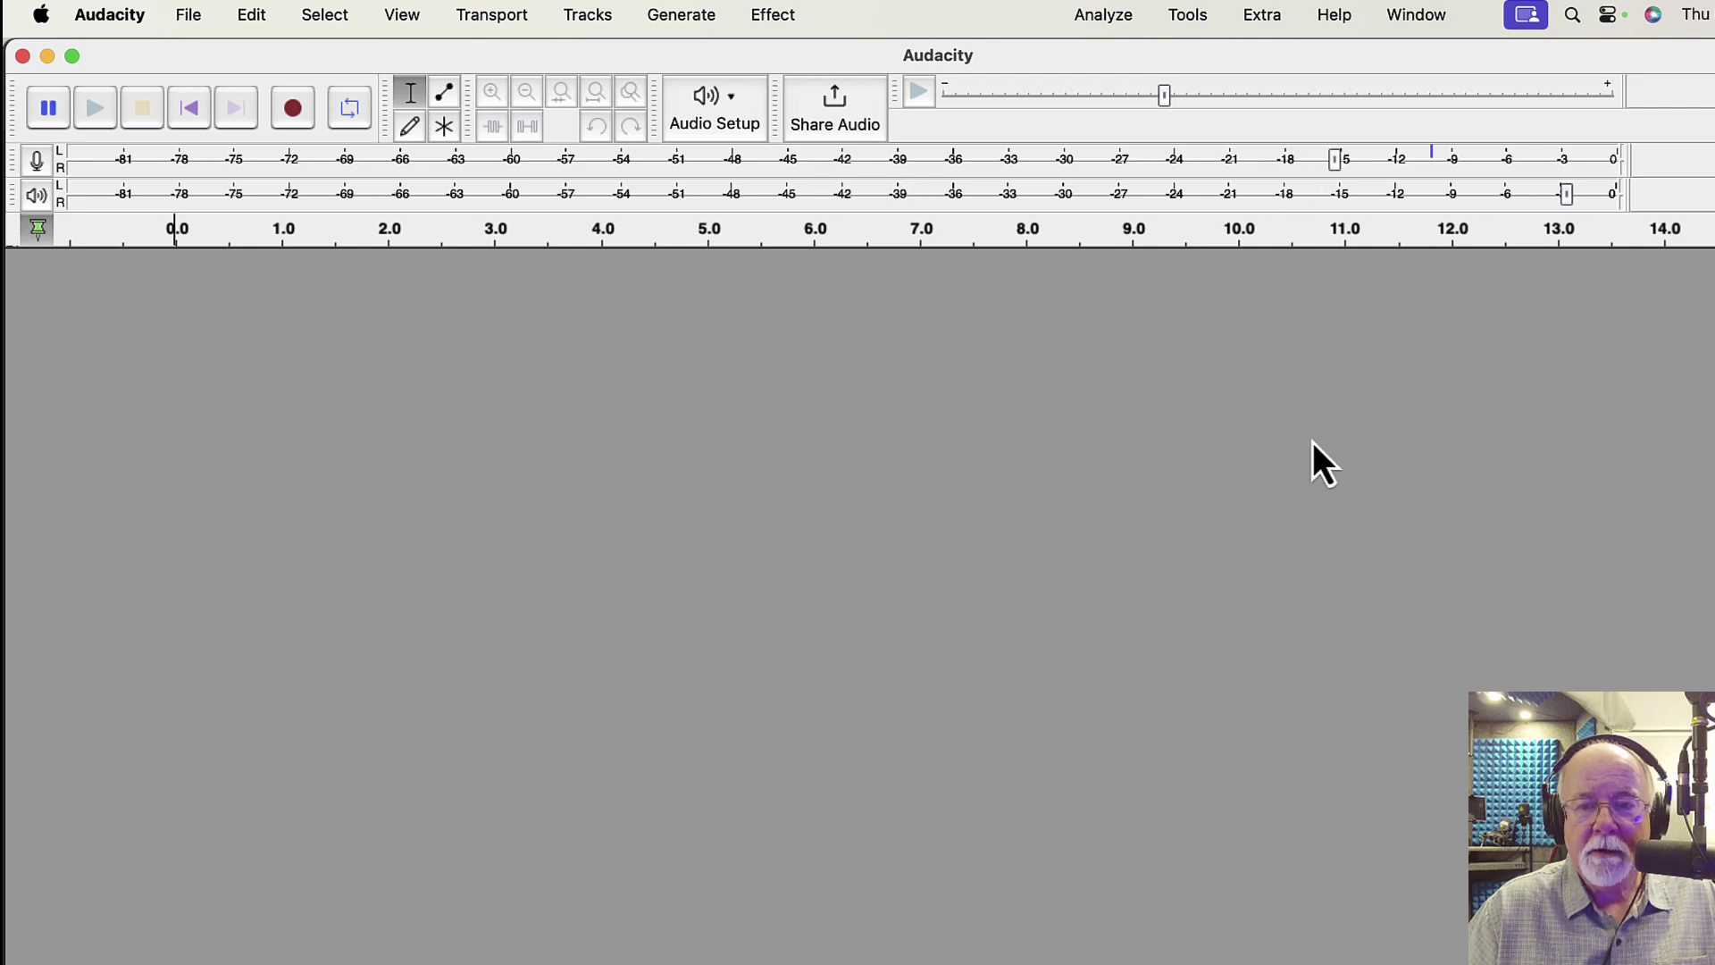
{"action": "left_click", "coordinate": [41, 158]}
{"action": "left_click", "coordinate": [64, 186]}
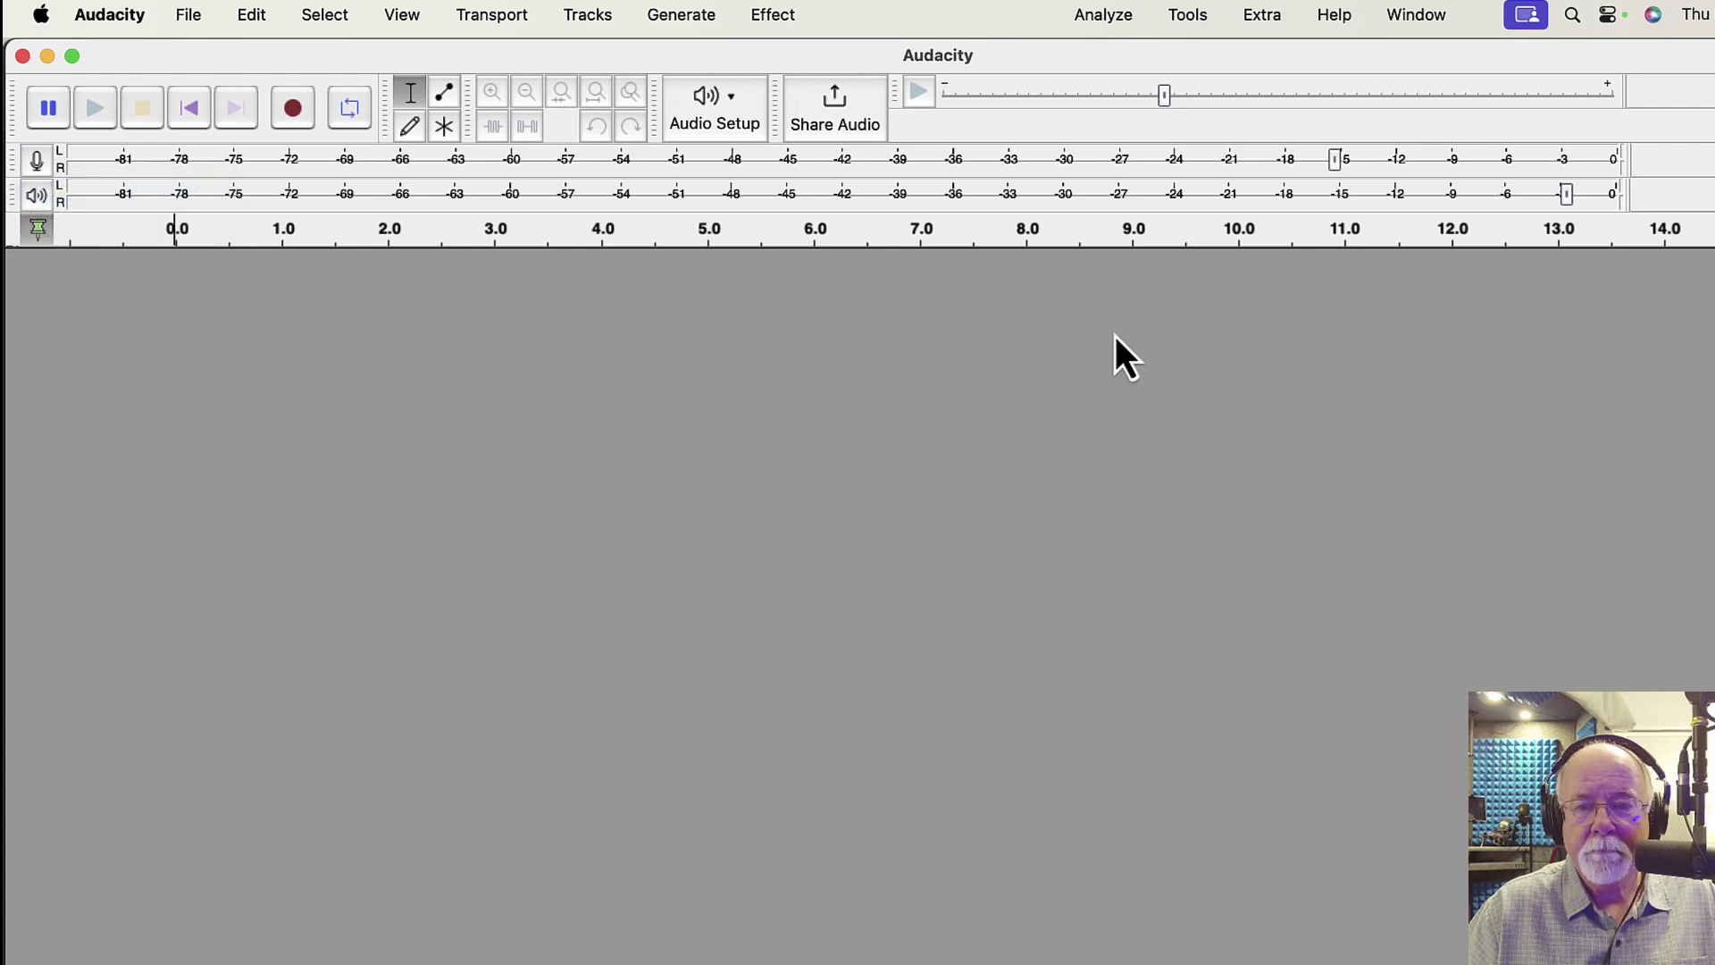
Test the H6's recording level at several settings, including 76%, 33% and 44%, and leave it at roughly four fifths
{"action": "mouse_move", "coordinate": [1334, 175]}
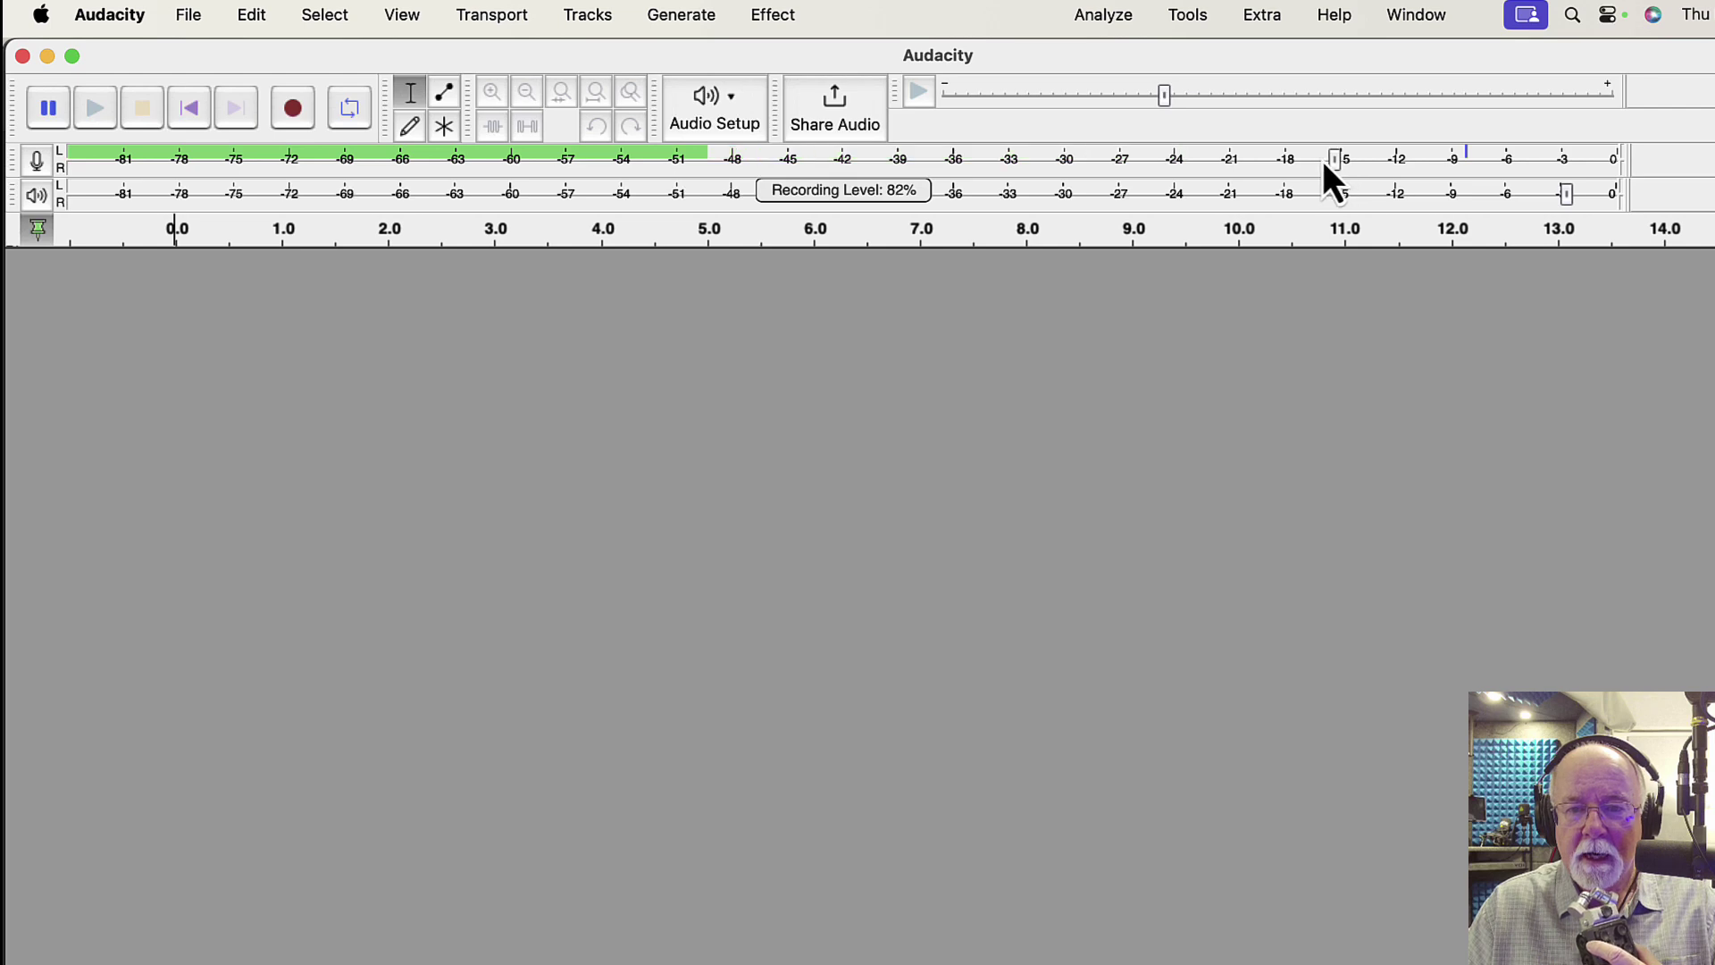
{"action": "left_click_drag", "start_coordinate": [1321, 159], "coordinate": [1145, 159]}
{"action": "left_click_drag", "start_coordinate": [838, 165], "coordinate": [1240, 159]}
{"action": "mouse_move", "coordinate": [645, 160]}
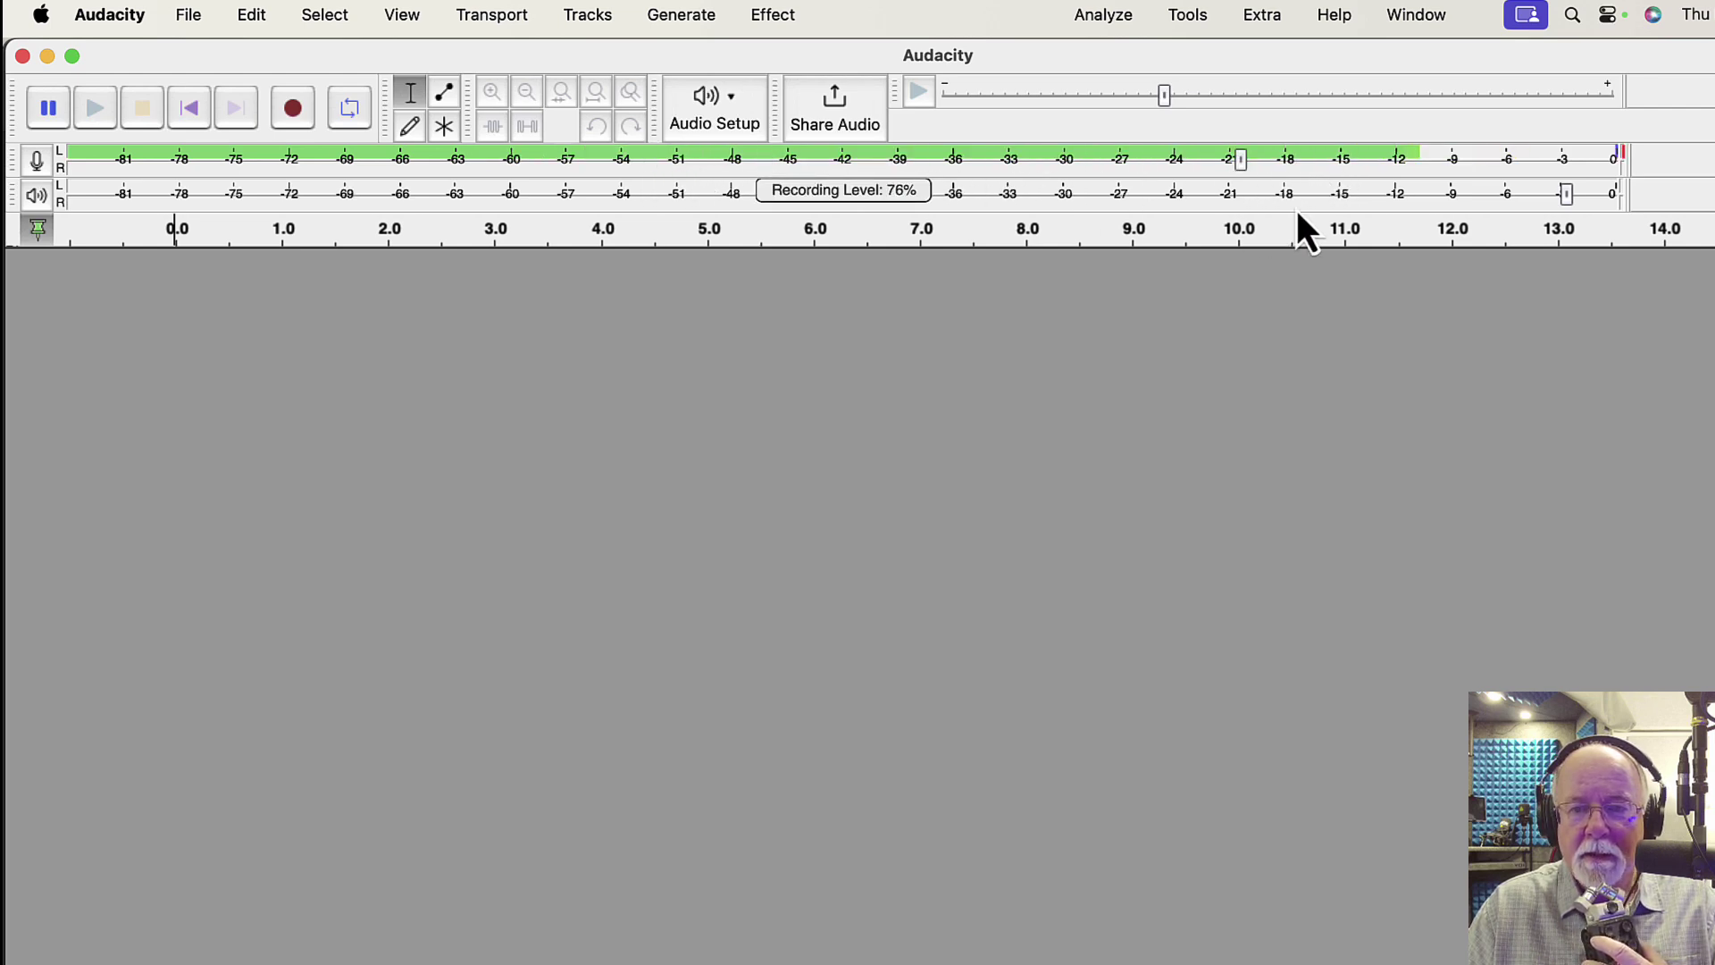
{"action": "left_click_drag", "start_coordinate": [1568, 187], "coordinate": [572, 163]}
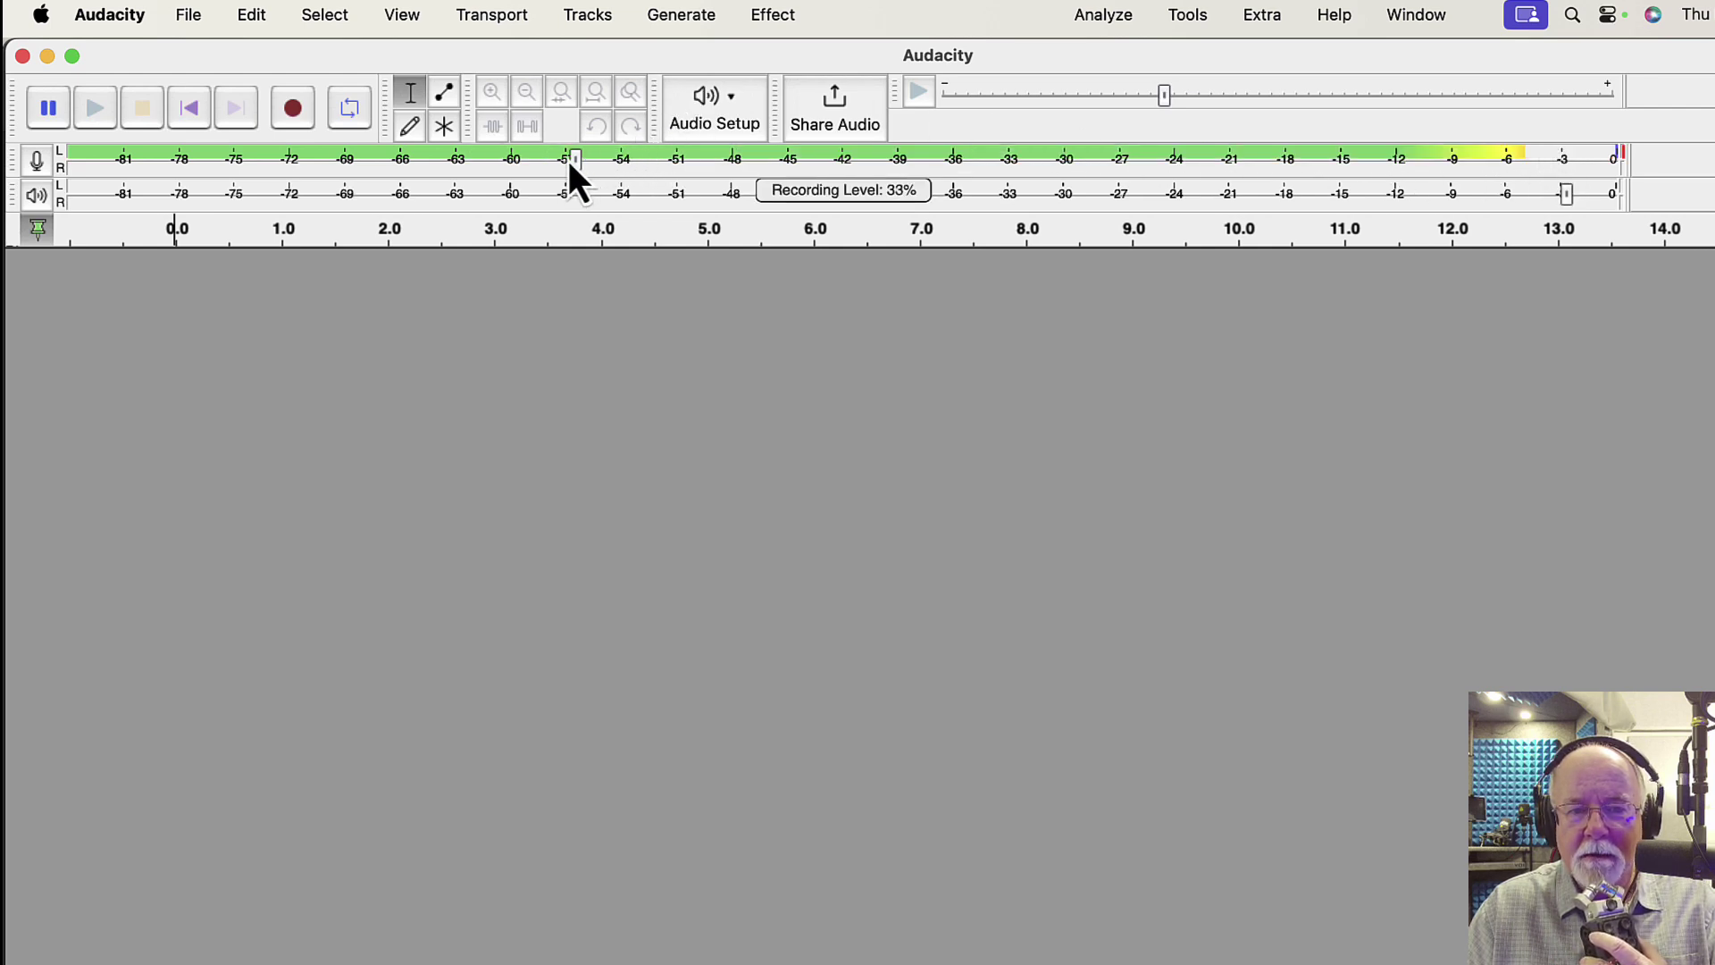
{"action": "left_click_drag", "start_coordinate": [453, 152], "coordinate": [453, 154]}
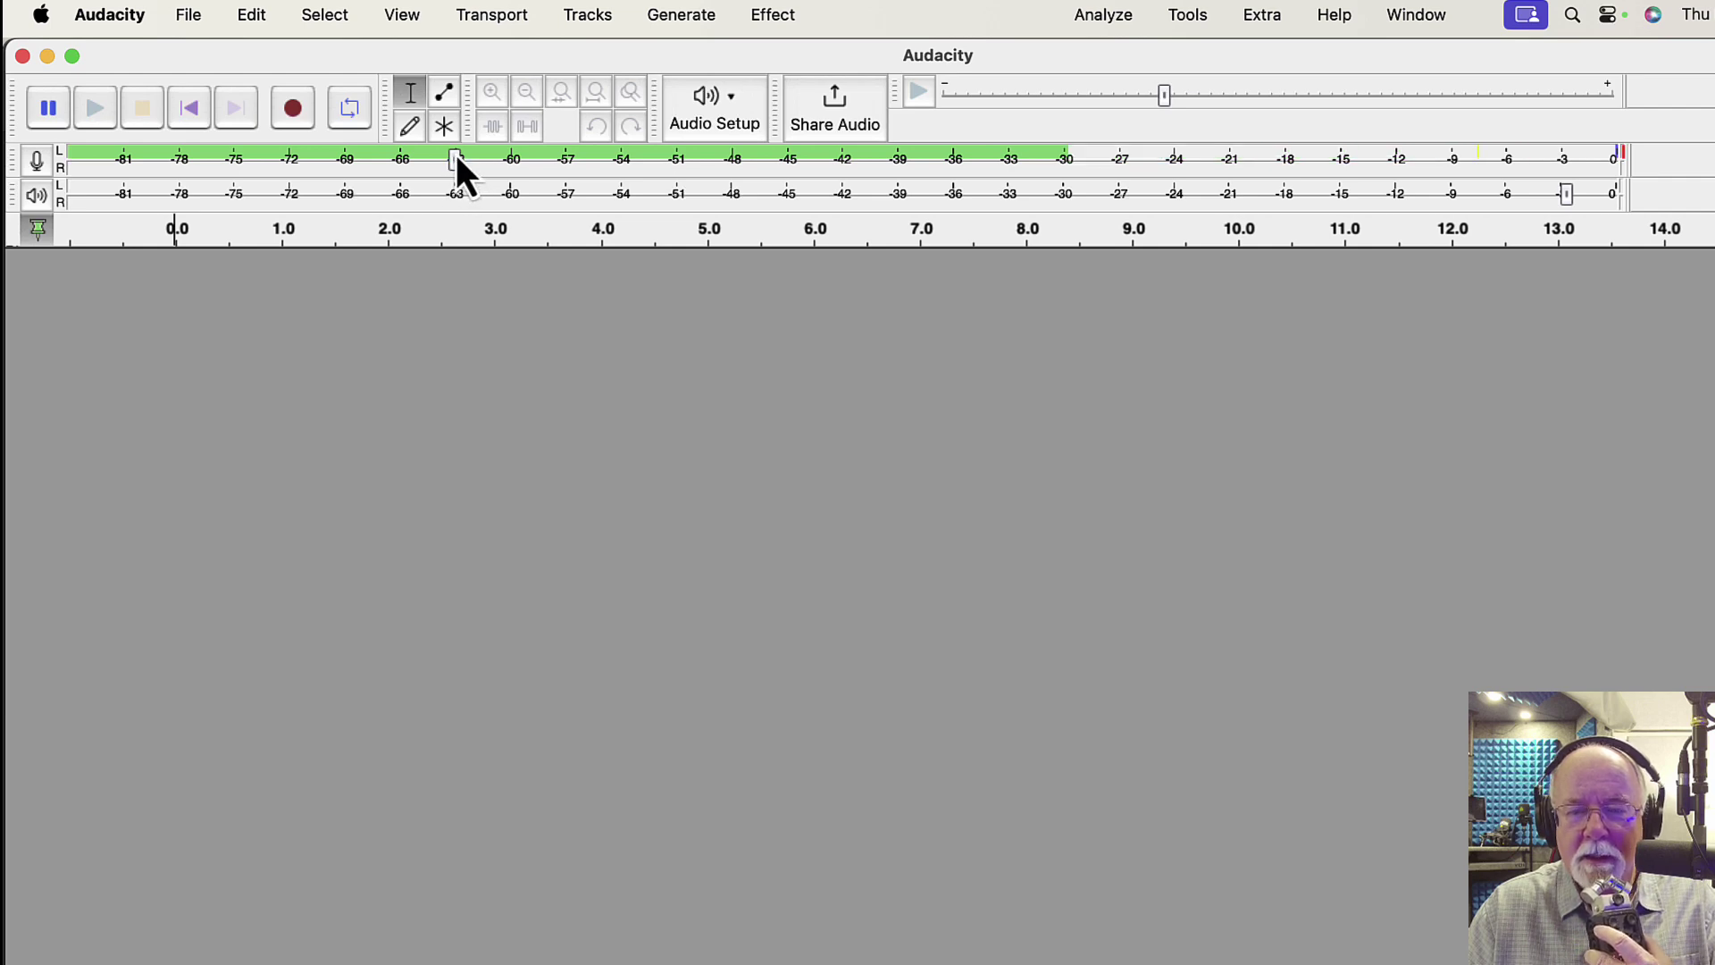
{"action": "left_click_drag", "start_coordinate": [456, 154], "coordinate": [759, 168]}
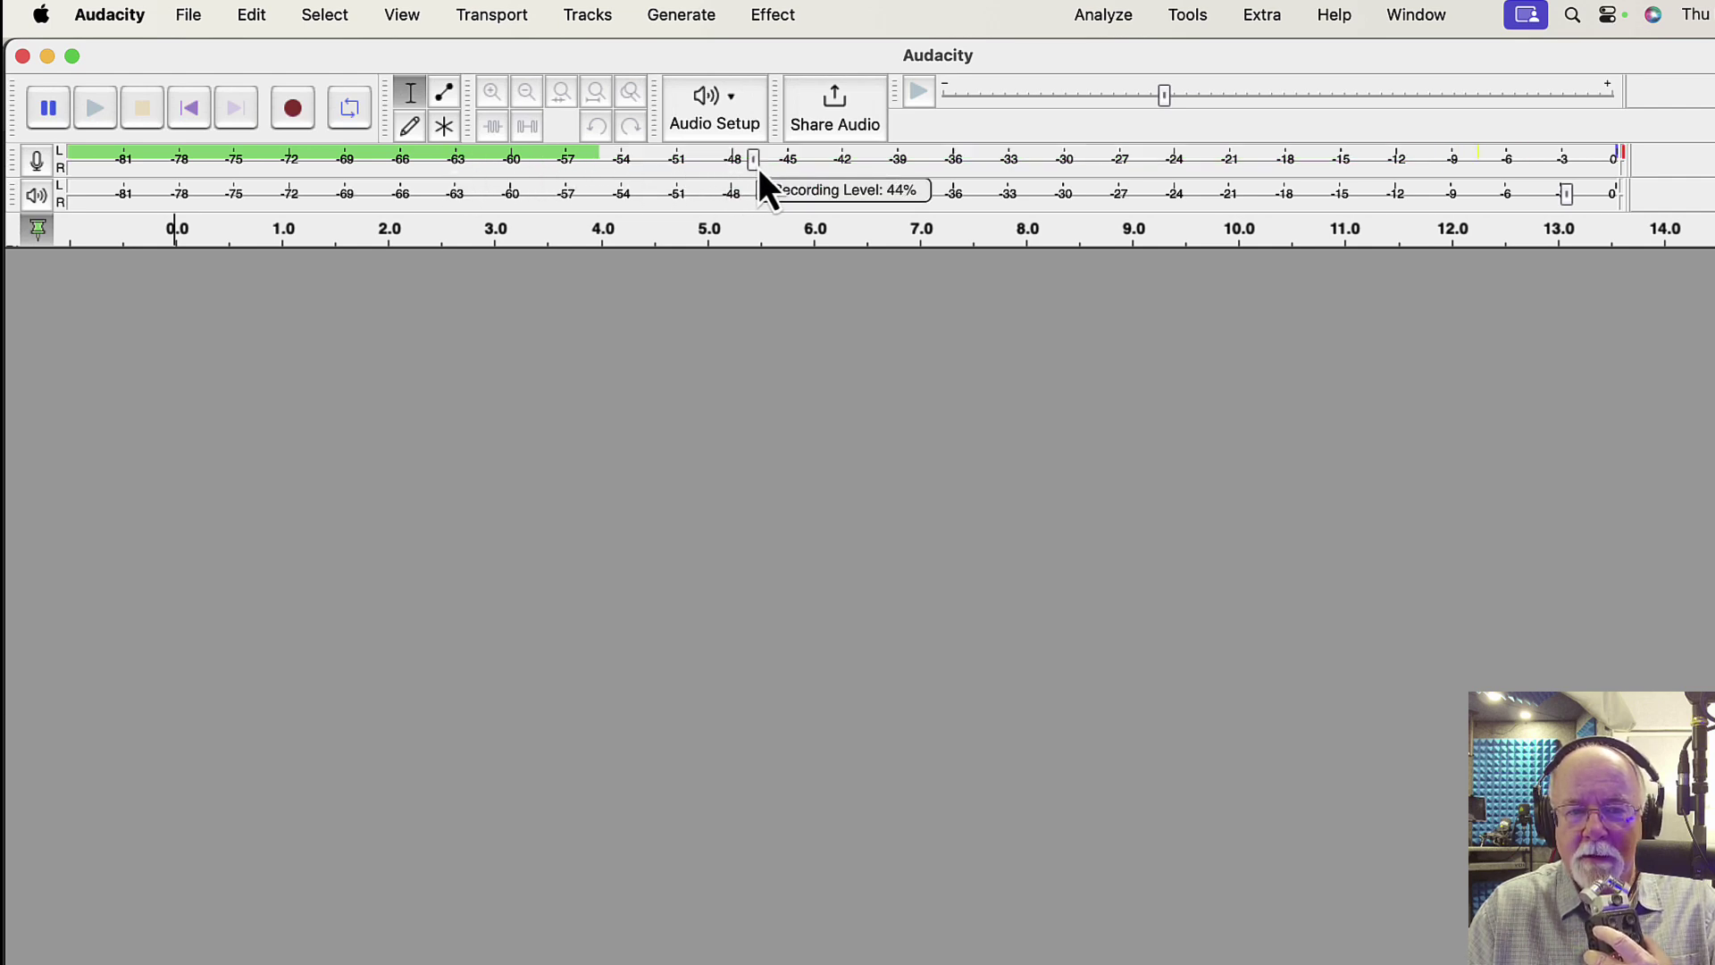
{"action": "left_click_drag", "start_coordinate": [866, 168], "coordinate": [1285, 166]}
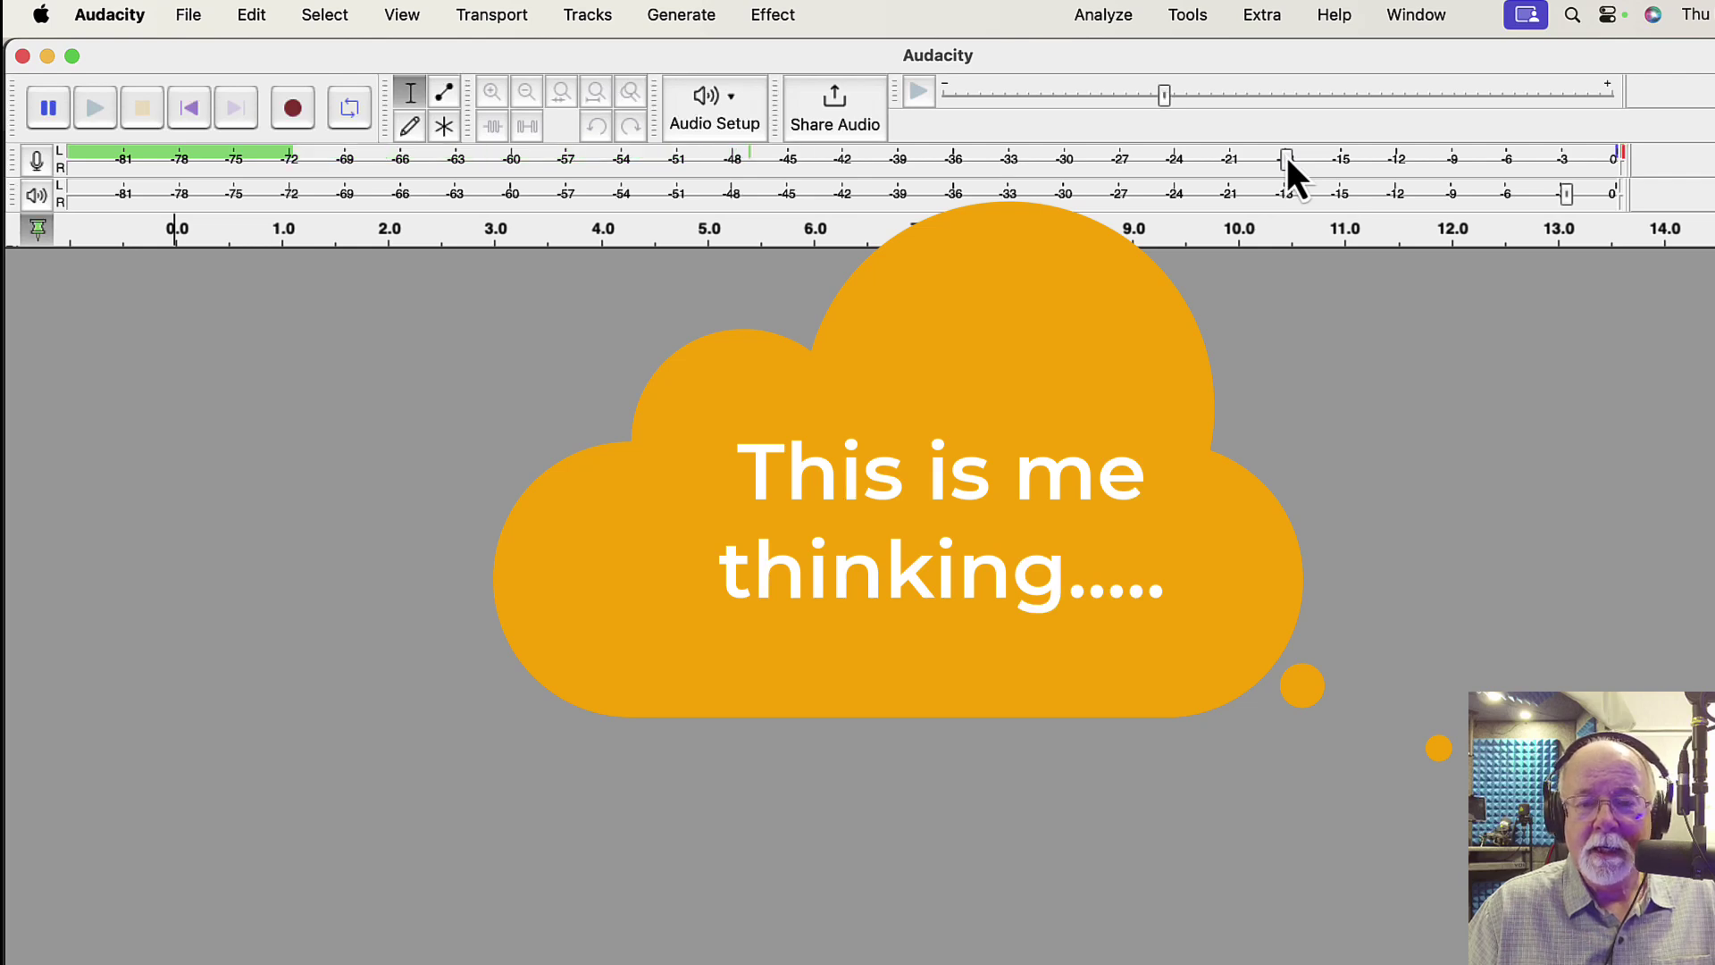
{"action": "left_click_drag", "start_coordinate": [1287, 161], "coordinate": [1310, 162]}
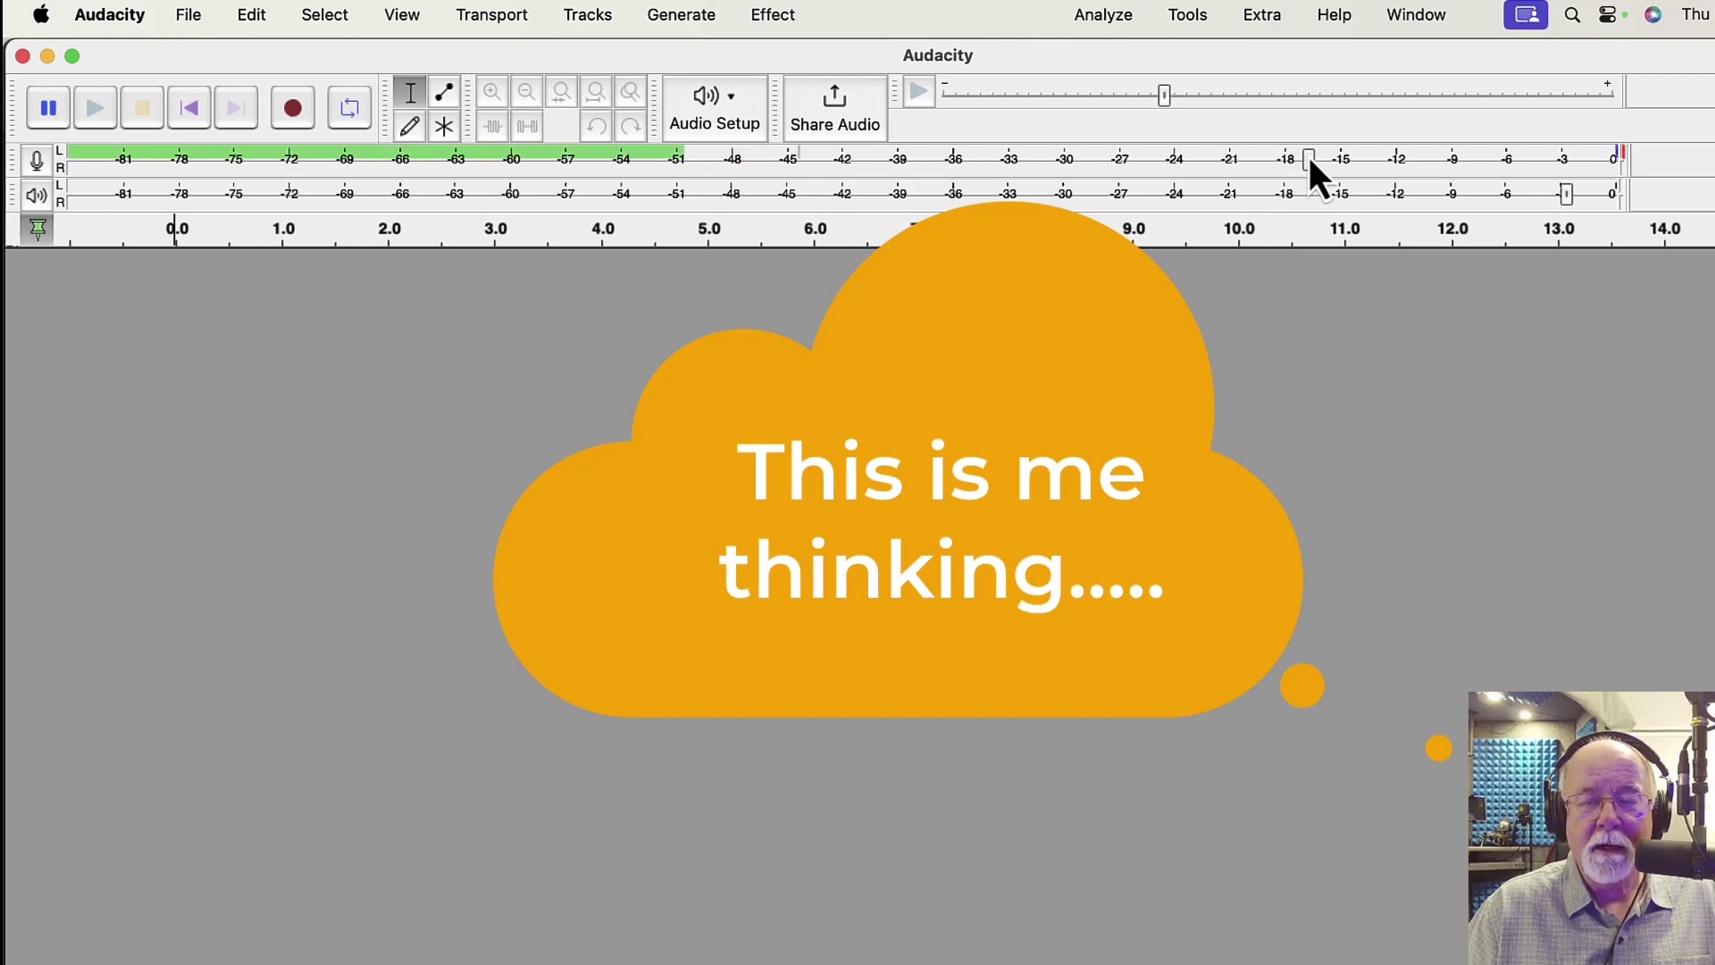